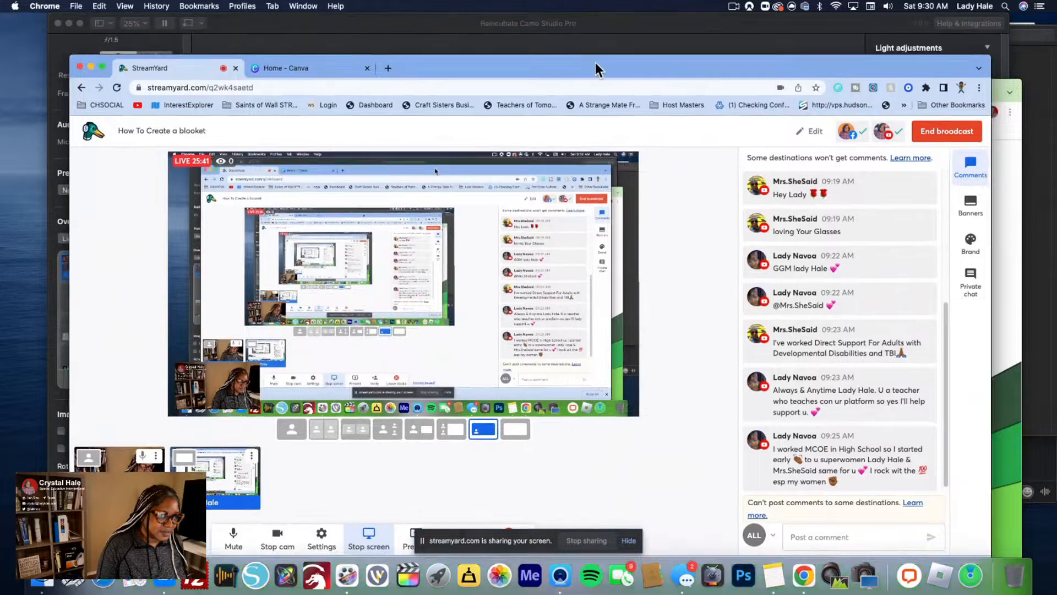
Bring the browser window showing the Lake Dallas ISD login page to the front and move it up on the screen
{"action": "left_click", "coordinate": [602, 75]}
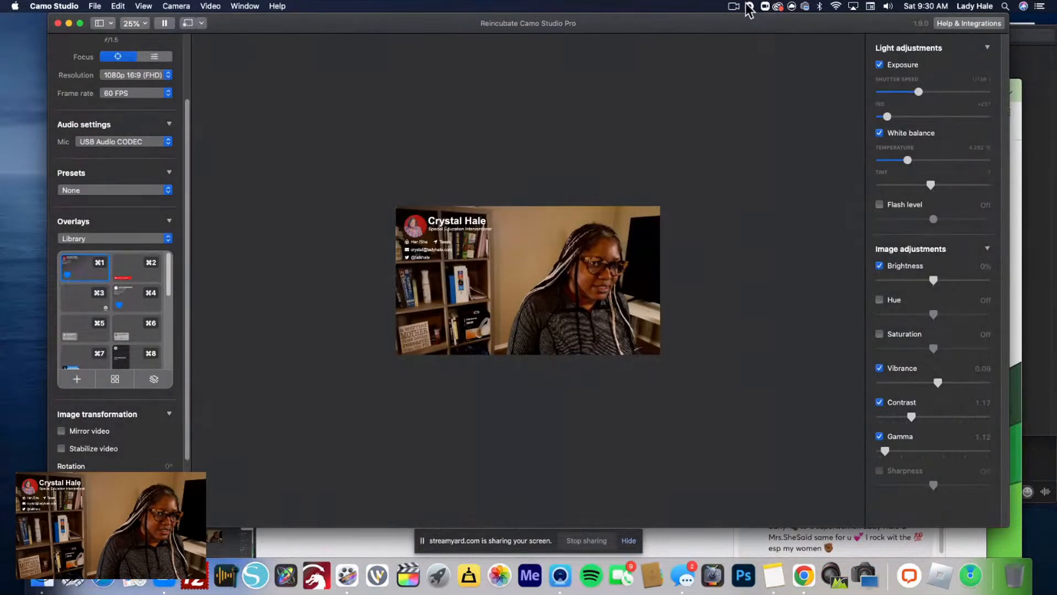
{"action": "left_click", "coordinate": [766, 7]}
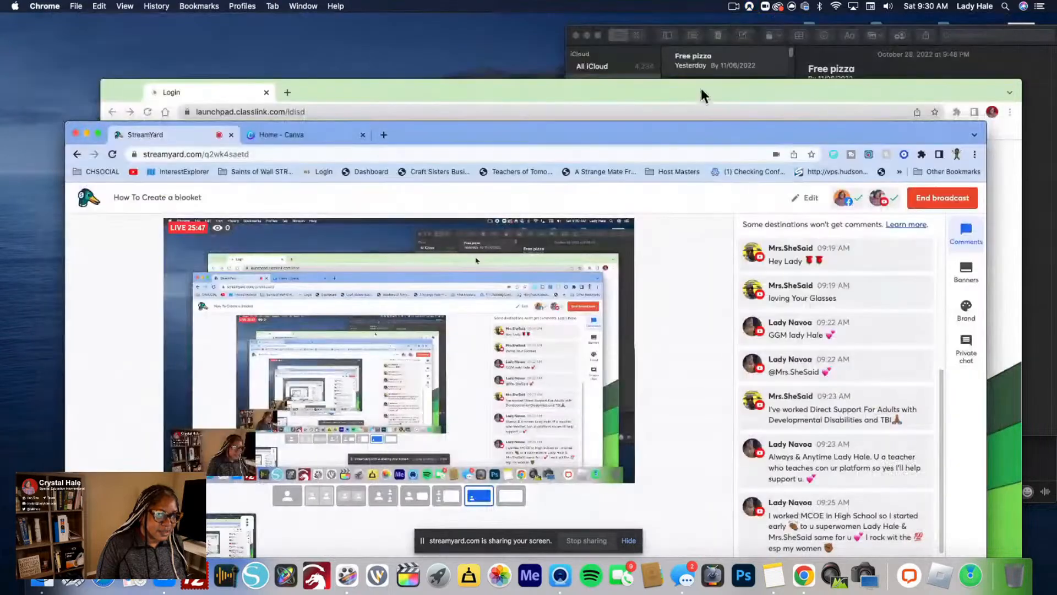
{"action": "left_click_drag", "start_coordinate": [702, 91], "coordinate": [649, 20]}
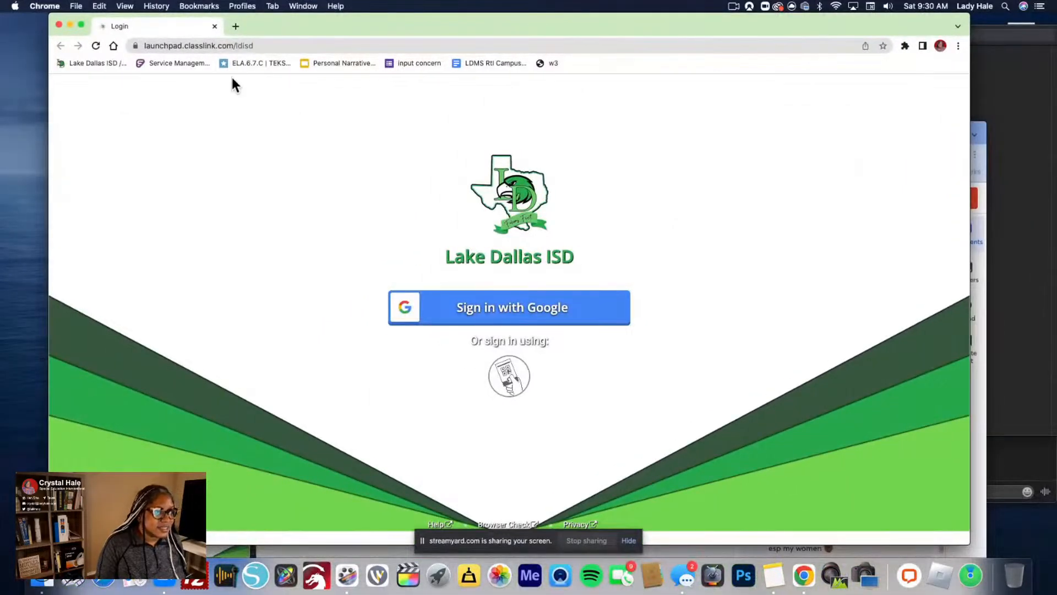
Open blooket.com/play in the current browser tab
{"action": "left_click", "coordinate": [250, 44]}
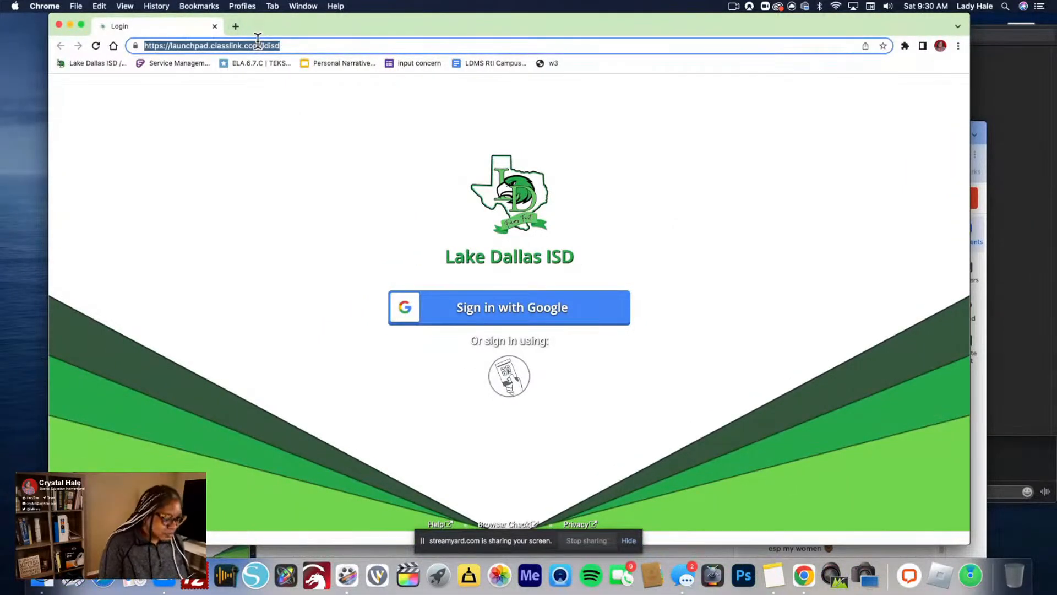
{"action": "type", "text": "blooket.c"}
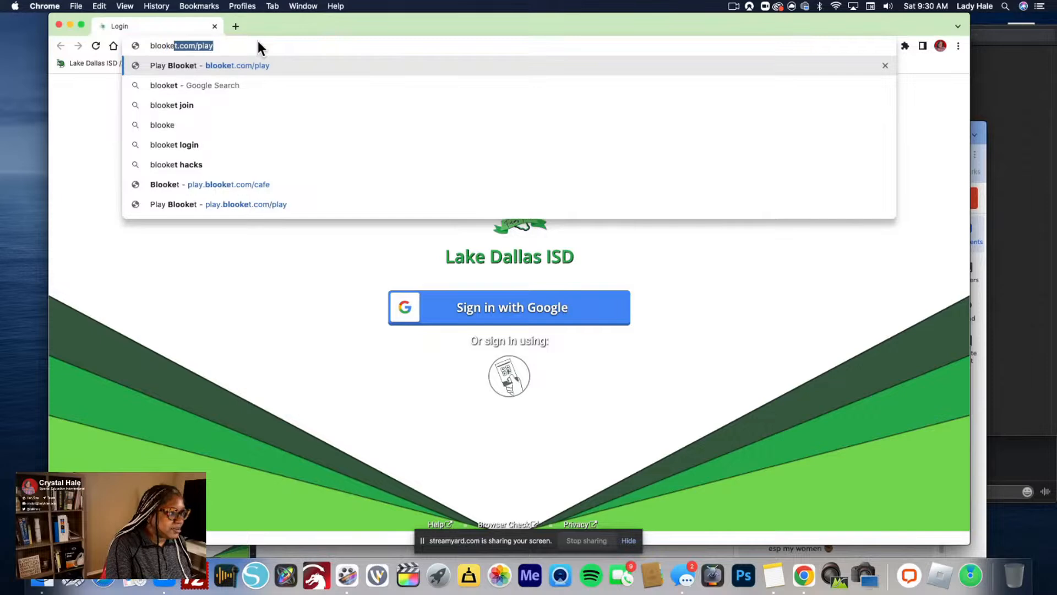
{"action": "type", "text": "om"}
{"action": "key", "text": "BackSpace"}
{"action": "key", "text": "BackSpace"}
{"action": "key", "text": "BackSpace"}
{"action": "type", "text": ".com/play"}
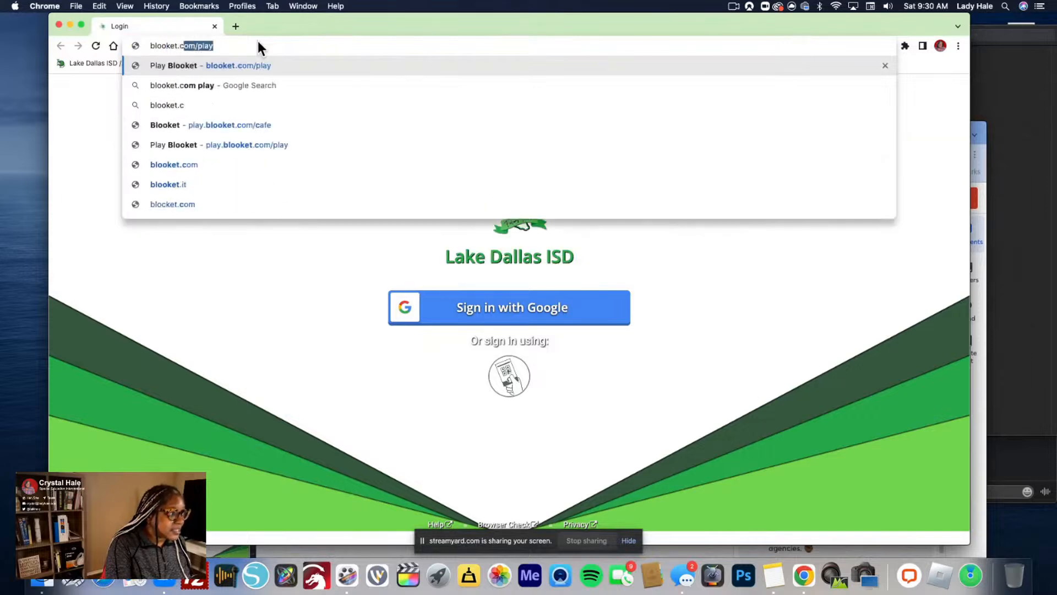
{"action": "key", "text": "Return"}
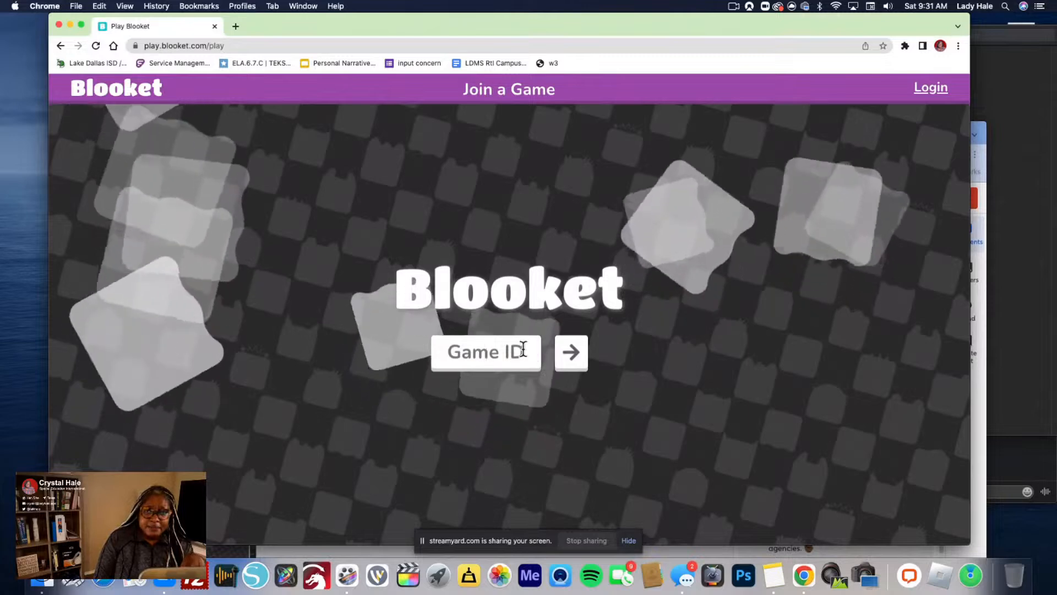
Log in to Blooket with Google and open the Discover page of question sets
{"action": "left_click", "coordinate": [941, 94]}
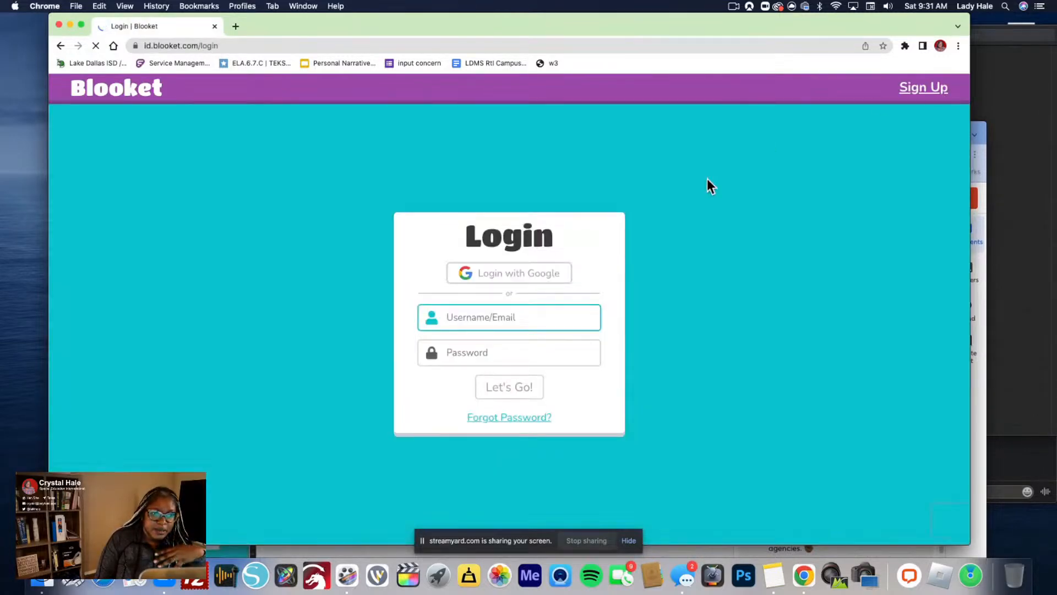
{"action": "left_click", "coordinate": [496, 273]}
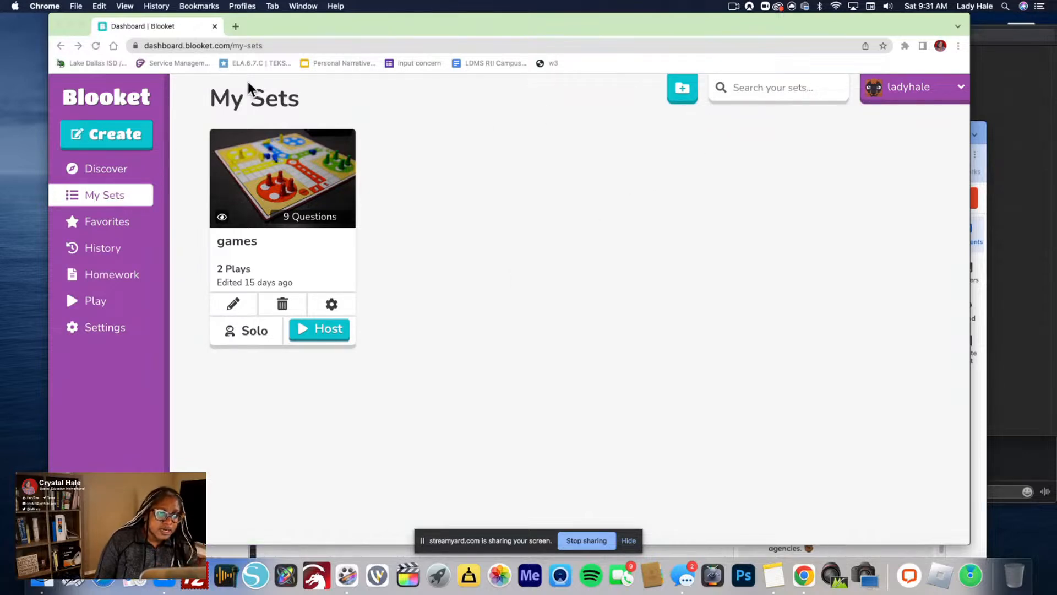
{"action": "left_click", "coordinate": [104, 171]}
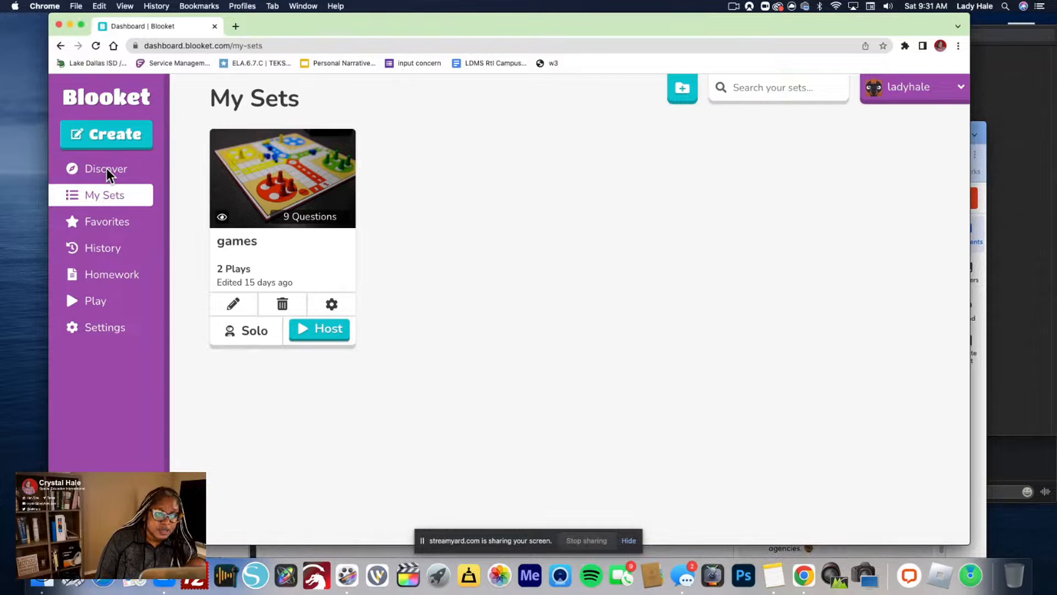
{"action": "left_click", "coordinate": [99, 175]}
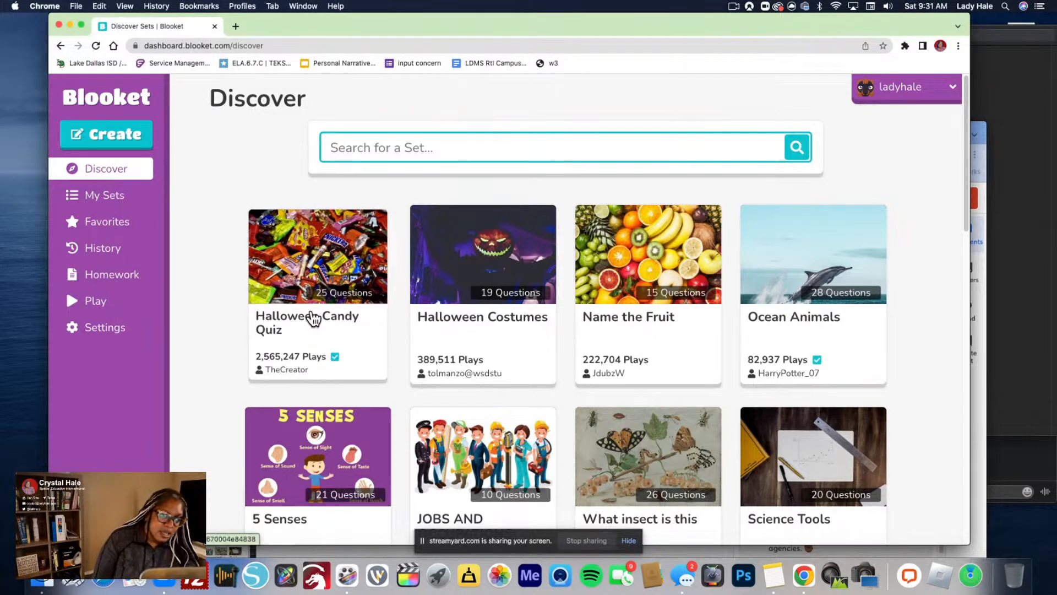
Reposition the browser window slightly and start creating a new question set
{"action": "left_click_drag", "start_coordinate": [349, 17], "coordinate": [435, 14]}
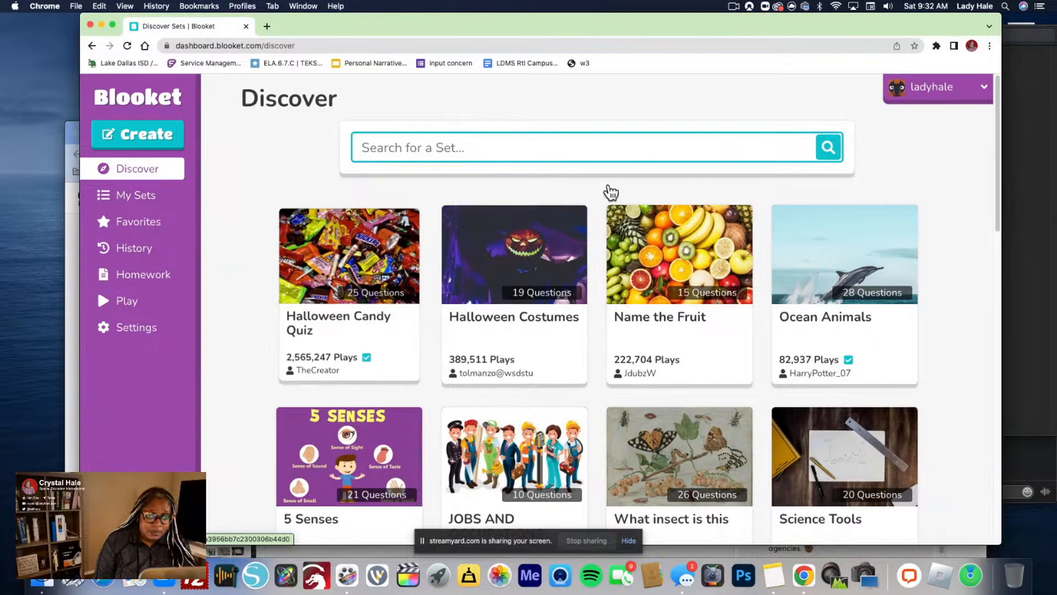
{"action": "mouse_move", "coordinate": [515, 23]}
{"action": "left_mouse_down"}
{"action": "mouse_move", "coordinate": [497, 308]}
{"action": "mouse_move", "coordinate": [468, 487]}
{"action": "mouse_move", "coordinate": [566, 64]}
{"action": "mouse_move", "coordinate": [502, 22]}
{"action": "left_mouse_up"}
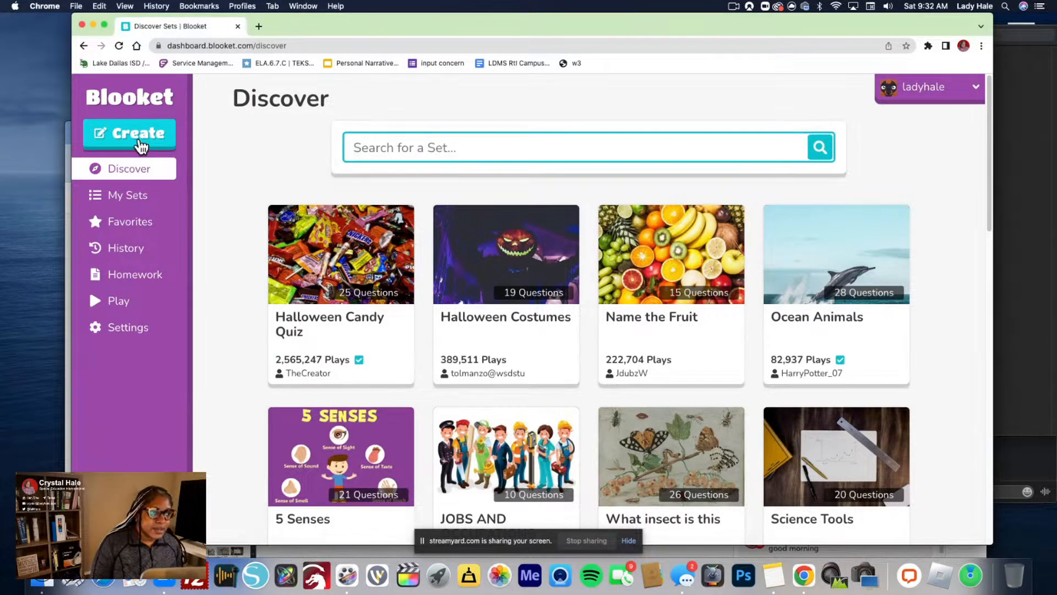
{"action": "left_click", "coordinate": [142, 145]}
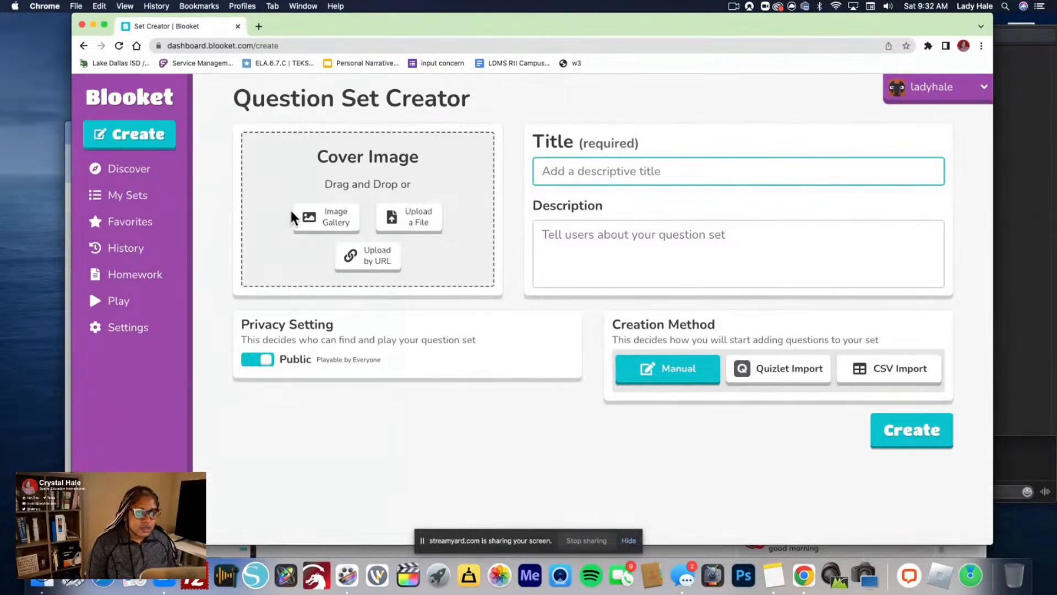
Open canva.com in a new tab and create a blank YouTube Thumbnail design
{"action": "left_click", "coordinate": [259, 27]}
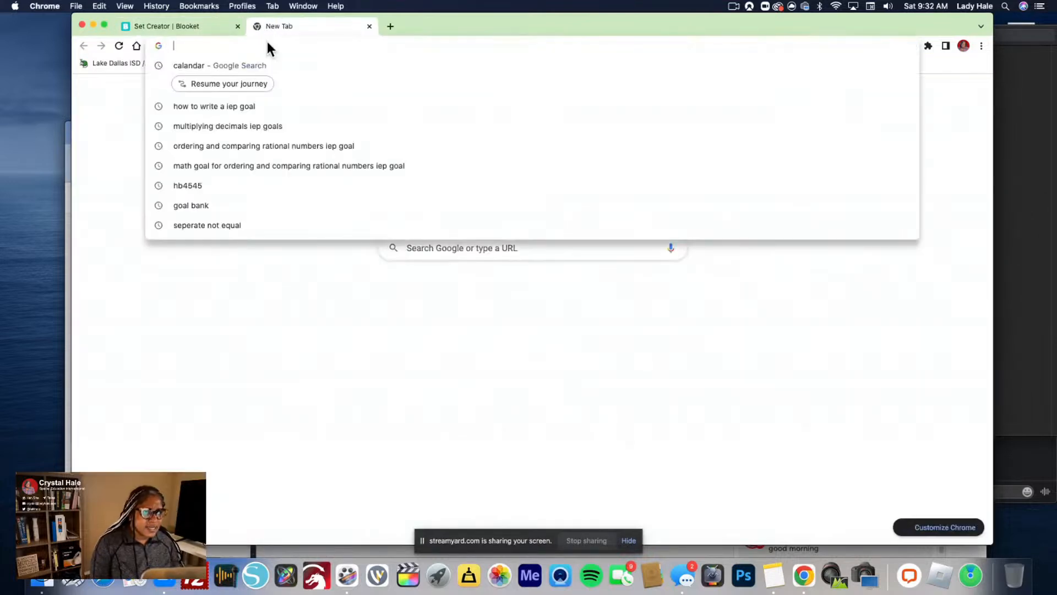
{"action": "type", "text": "canva"}
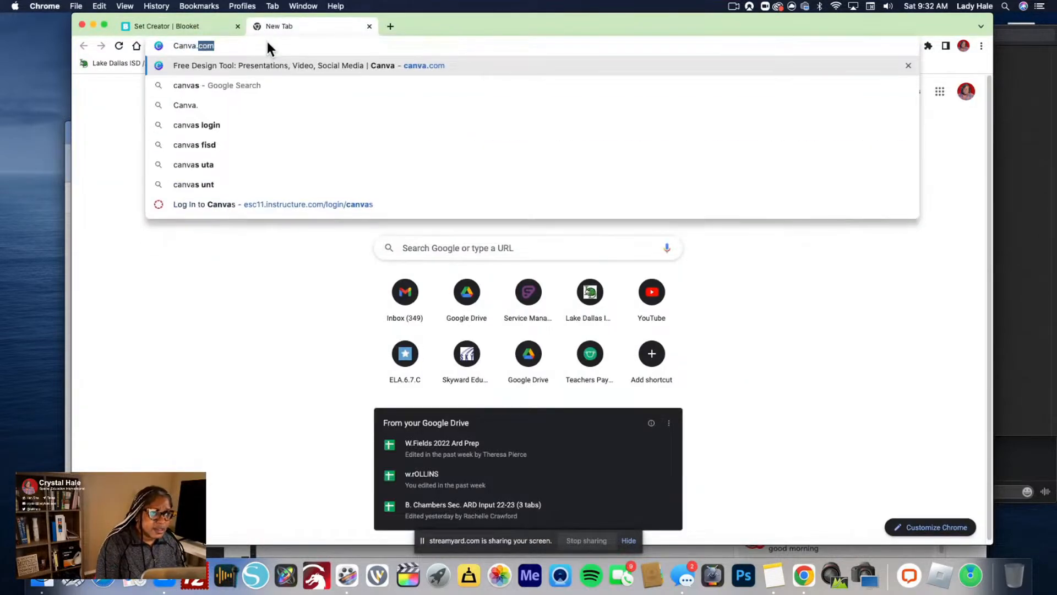
{"action": "key", "text": "Return"}
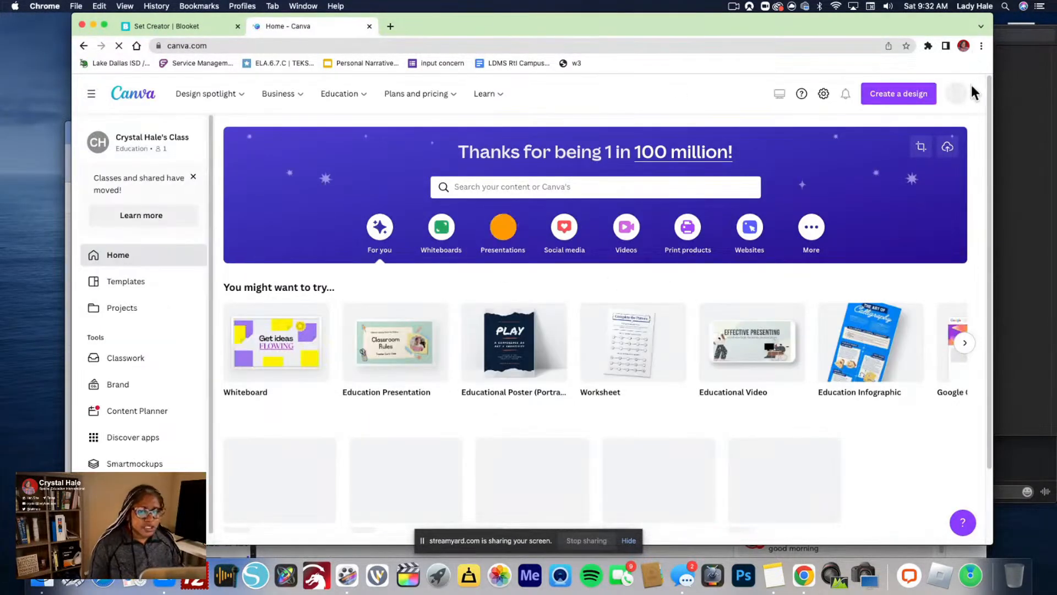
{"action": "left_click", "coordinate": [883, 97]}
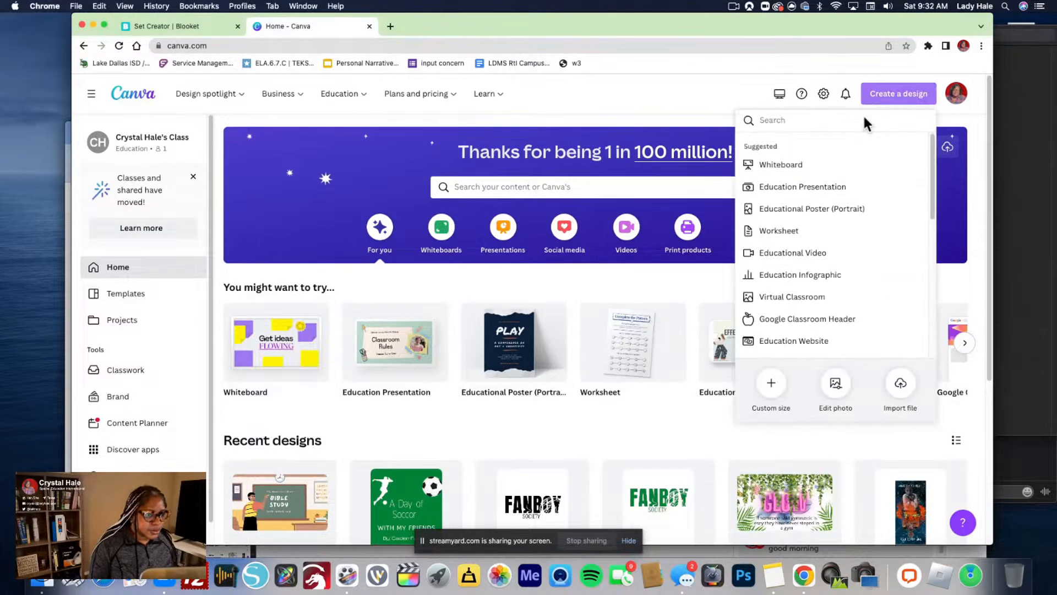
{"action": "type", "text": "youtub"}
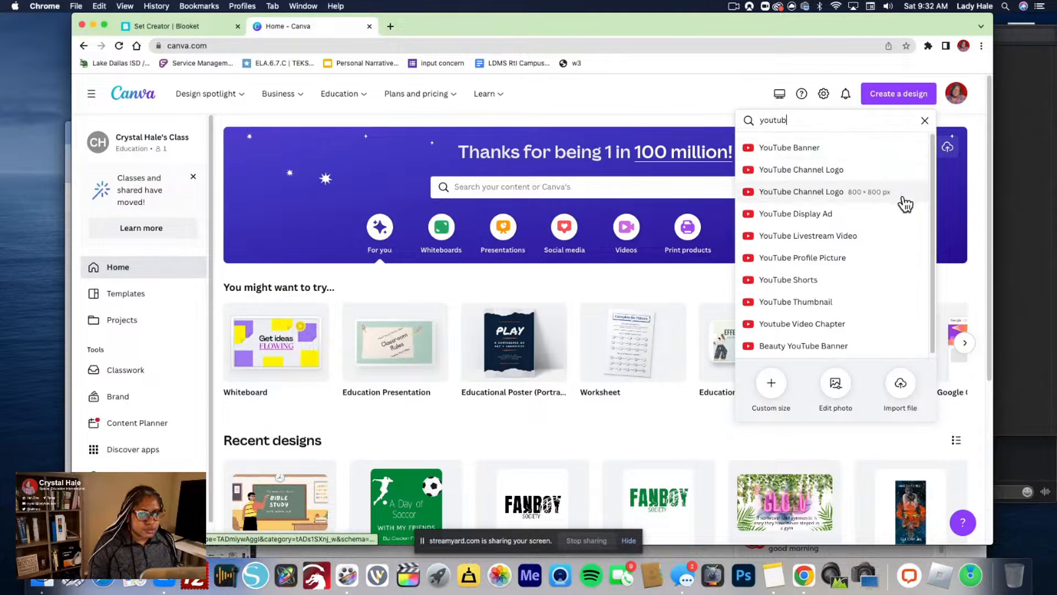
{"action": "left_click", "coordinate": [869, 306]}
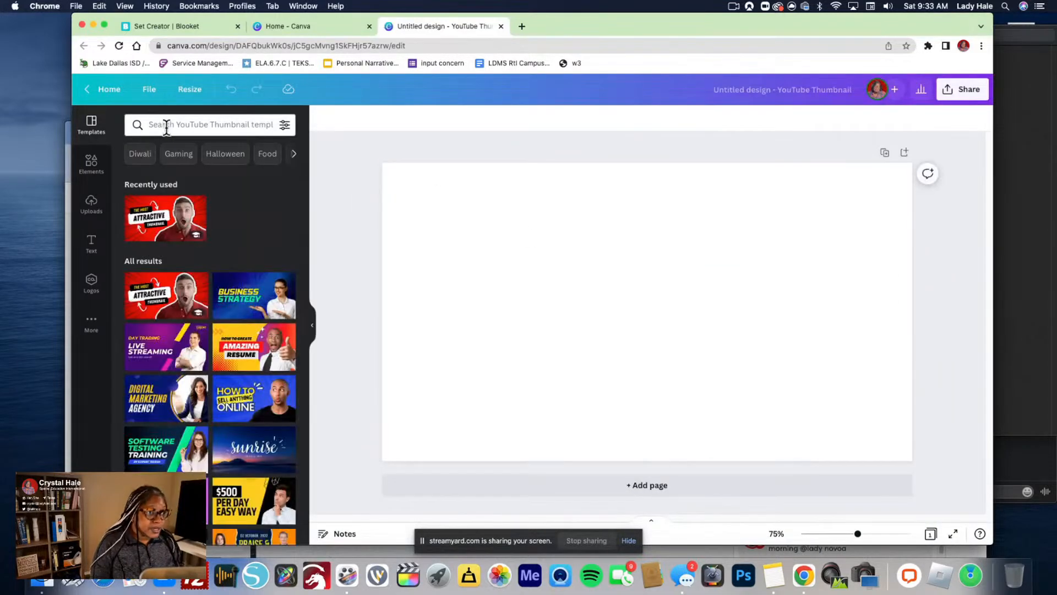
Search the YouTube Thumbnail templates for "black board"
{"action": "type", "text": "c"}
{"action": "key", "text": "BackSpace"}
{"action": "type", "text": "black board"}
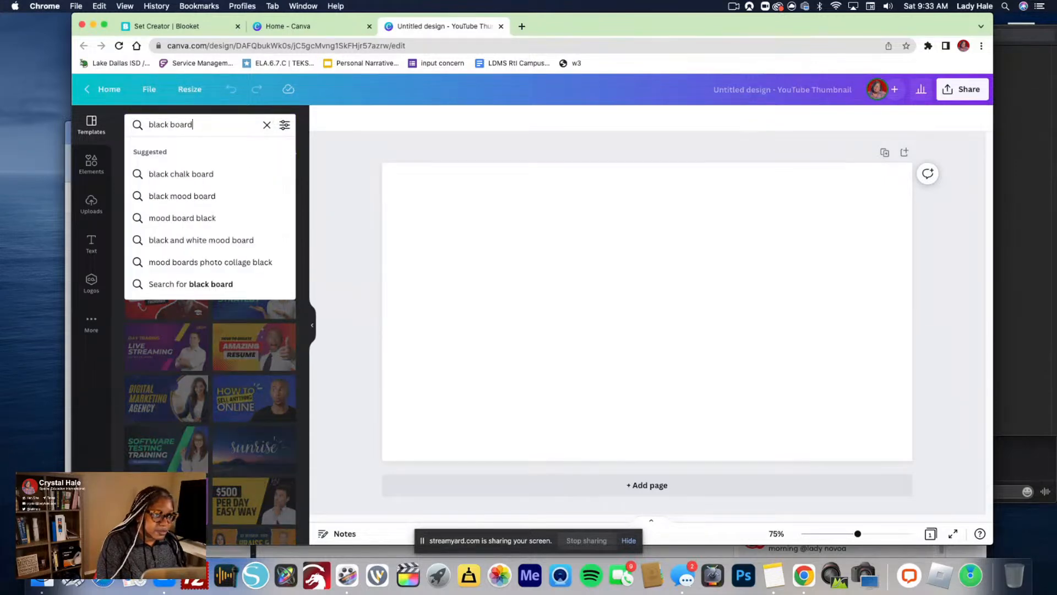
{"action": "key", "text": "Return"}
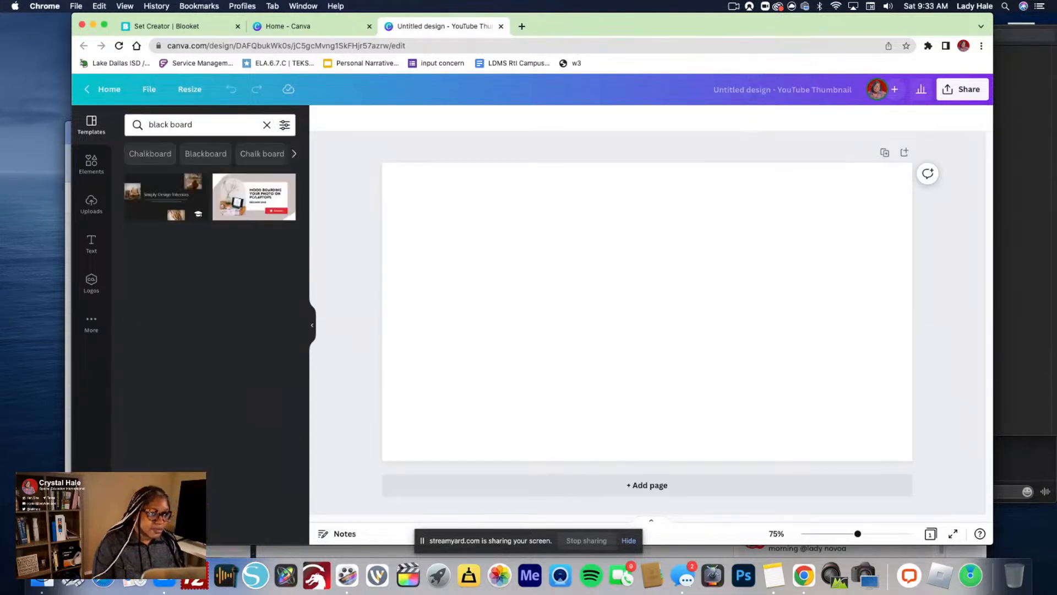
Search the Canva elements for "chalk board" and add the smudged black chalkboard image to the page
{"action": "left_click", "coordinate": [89, 163]}
{"action": "left_click", "coordinate": [197, 123]}
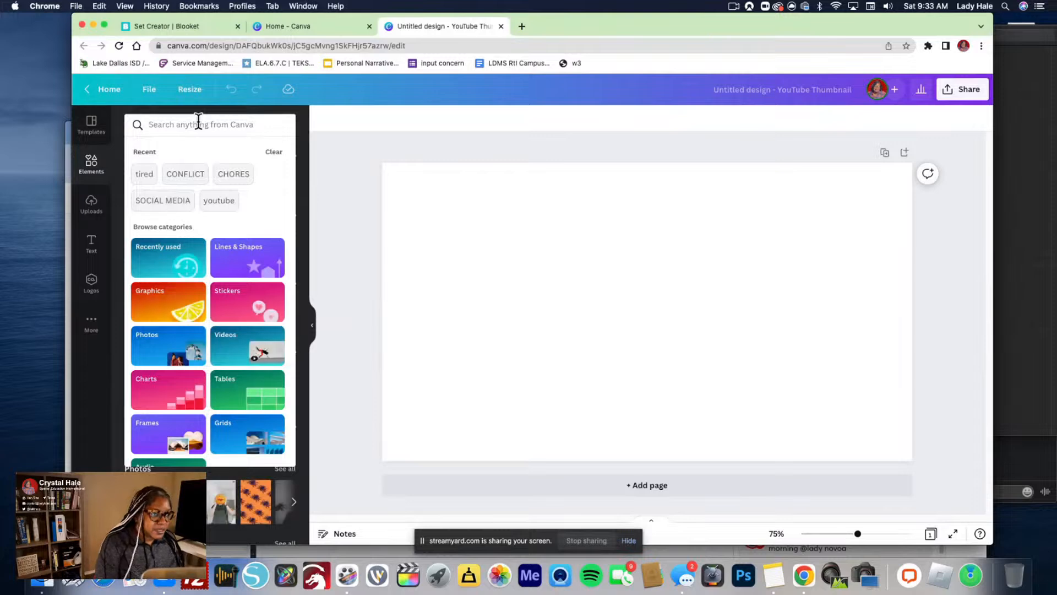
{"action": "type", "text": "chalk board"}
{"action": "key", "text": "Return"}
{"action": "left_click", "coordinate": [270, 287]}
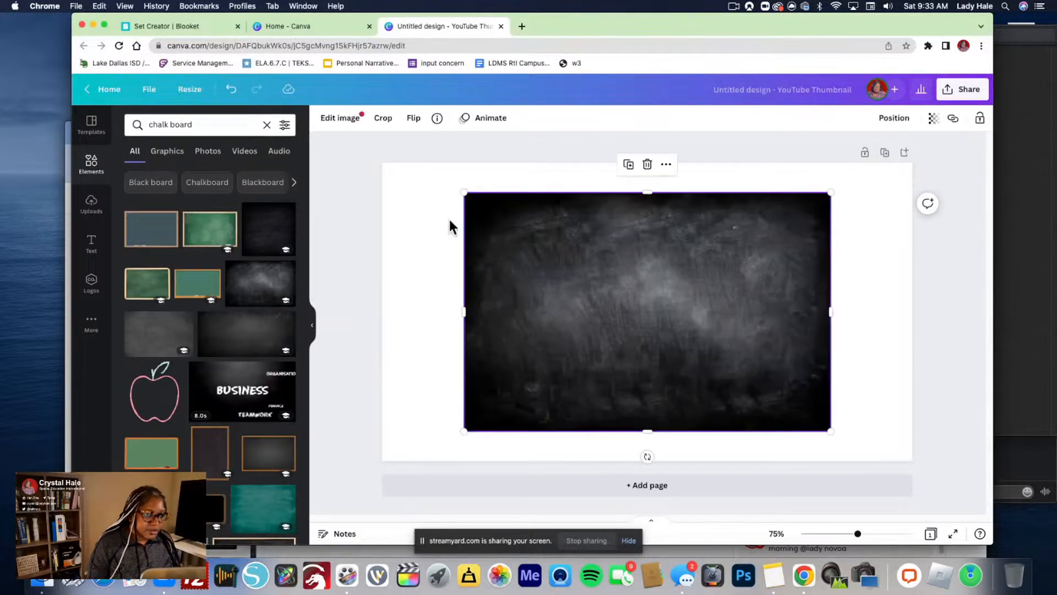
Enlarge the chalkboard image from its opposite corners until it covers the whole thumbnail page
{"action": "left_click_drag", "start_coordinate": [463, 190], "coordinate": [332, 113]}
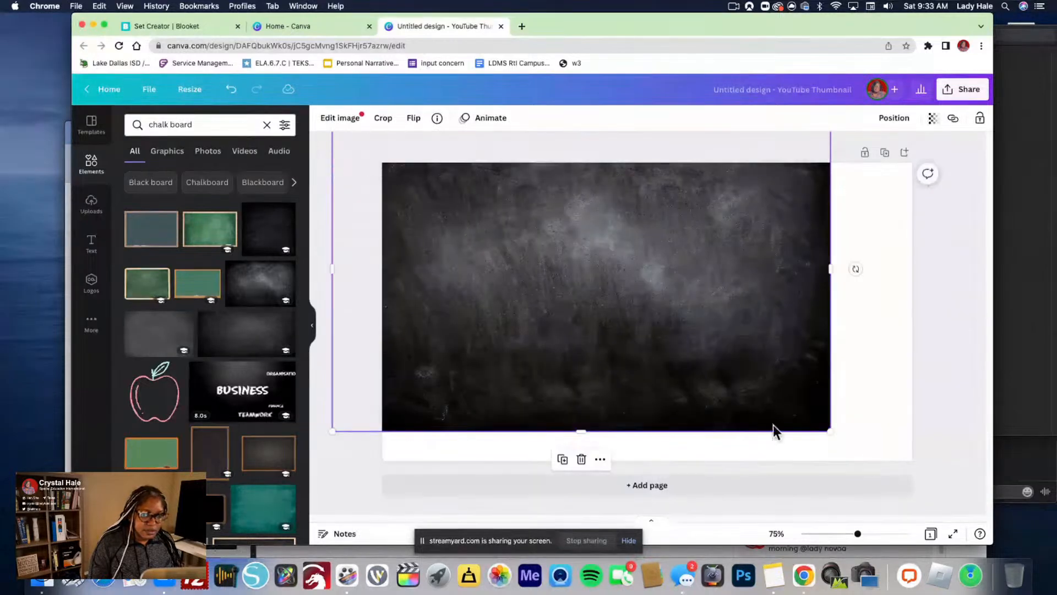
{"action": "left_click", "coordinate": [854, 440]}
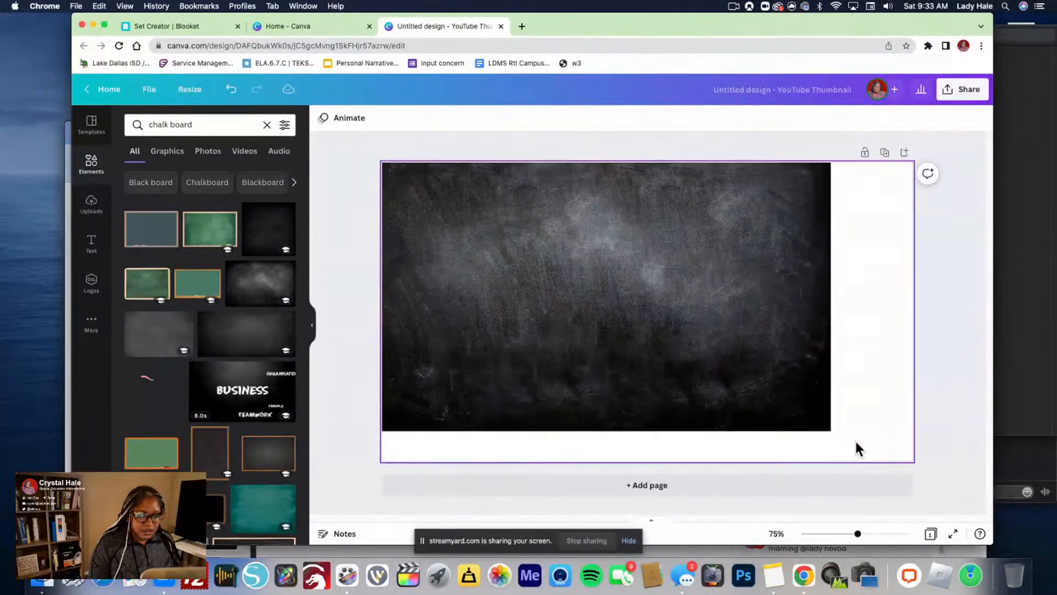
{"action": "left_click", "coordinate": [828, 423]}
{"action": "left_click_drag", "start_coordinate": [830, 431], "coordinate": [1008, 493]}
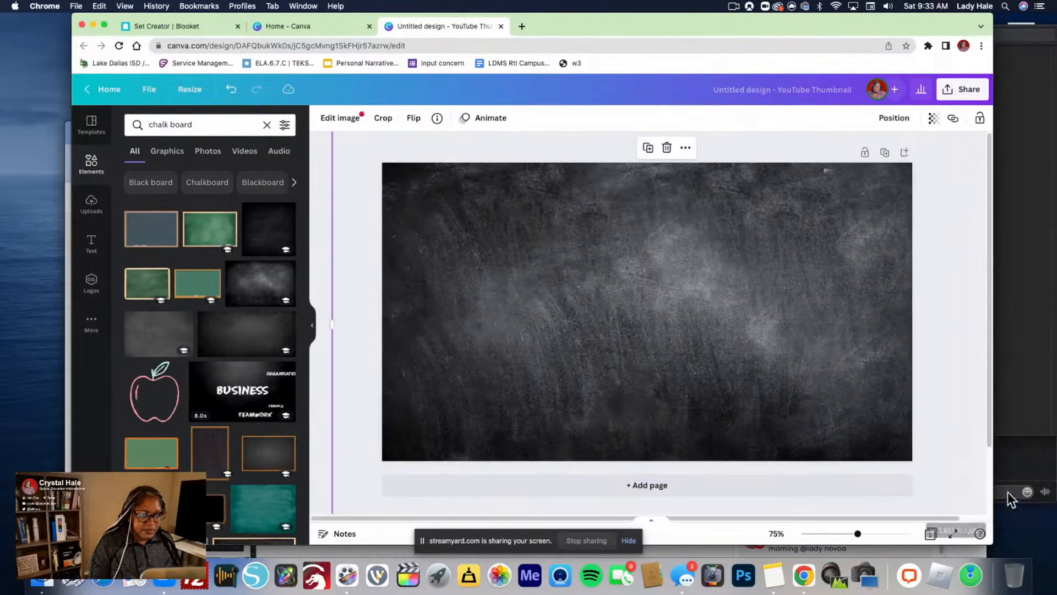
Add a heading text box over the chalkboard and filter the font choices by Handwriting
{"action": "left_click", "coordinate": [97, 246]}
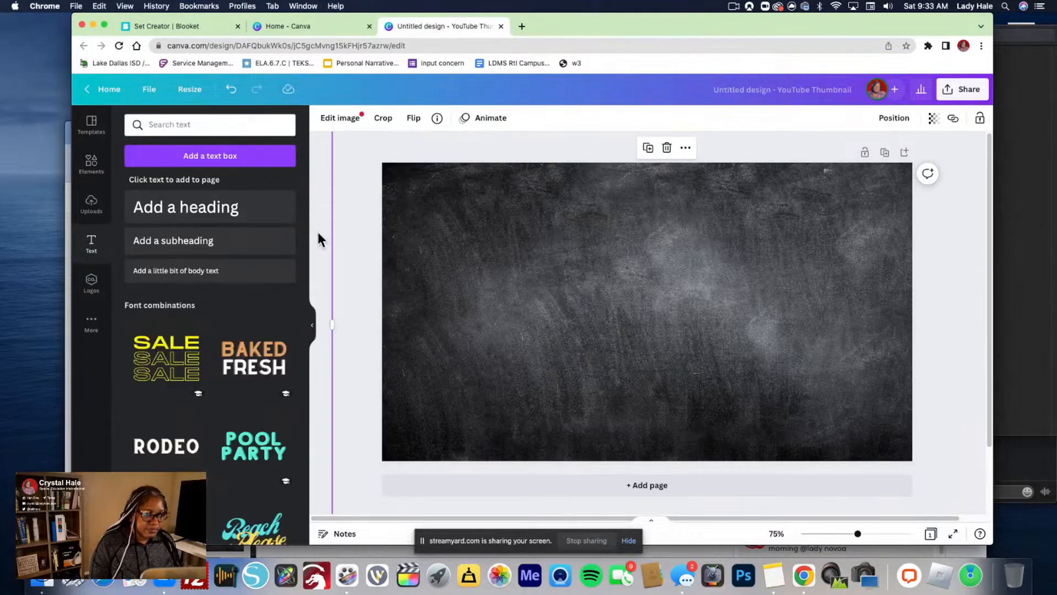
{"action": "left_click", "coordinate": [235, 220]}
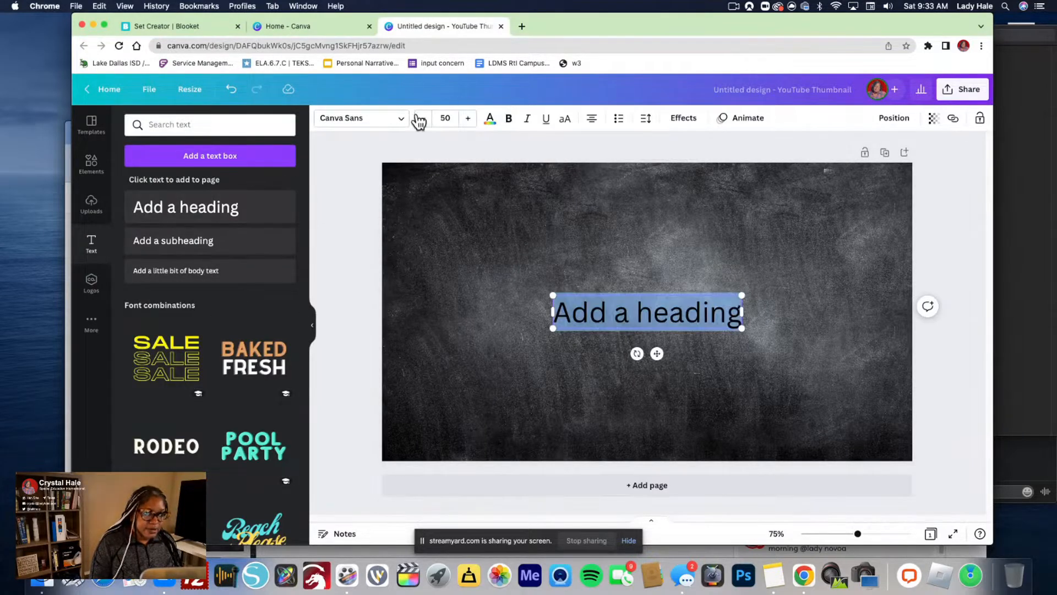
{"action": "left_click", "coordinate": [403, 125]}
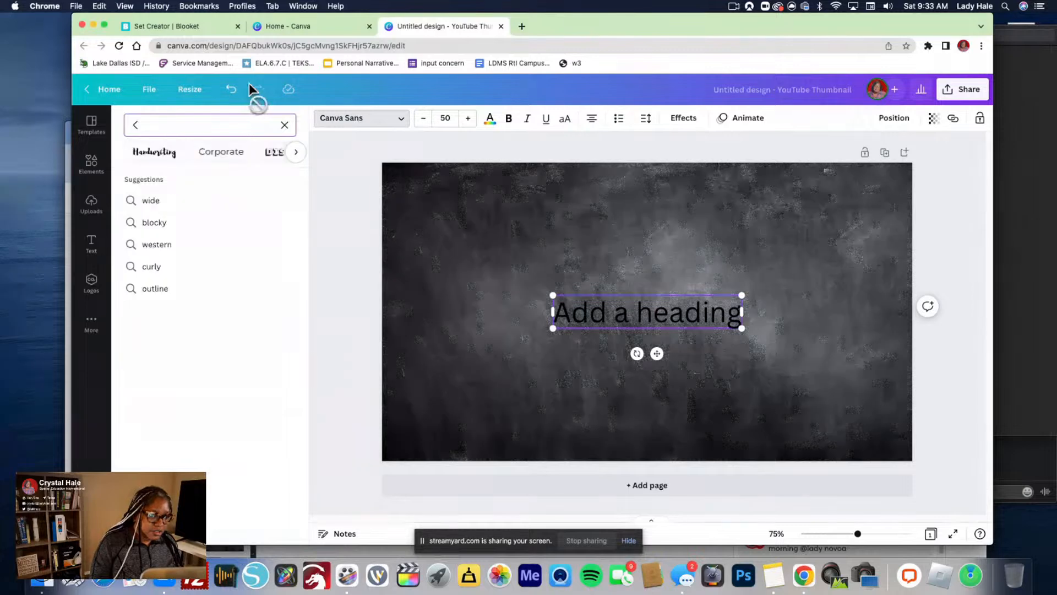
{"action": "left_click", "coordinate": [169, 155]}
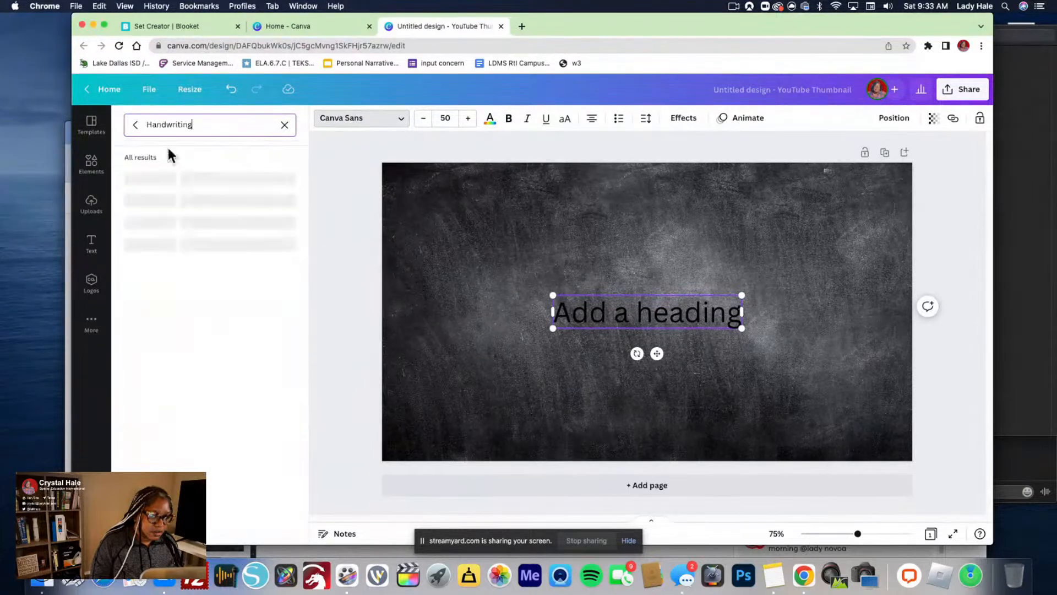
Replace the heading's placeholder text with "Verbs"
{"action": "left_click", "coordinate": [656, 317]}
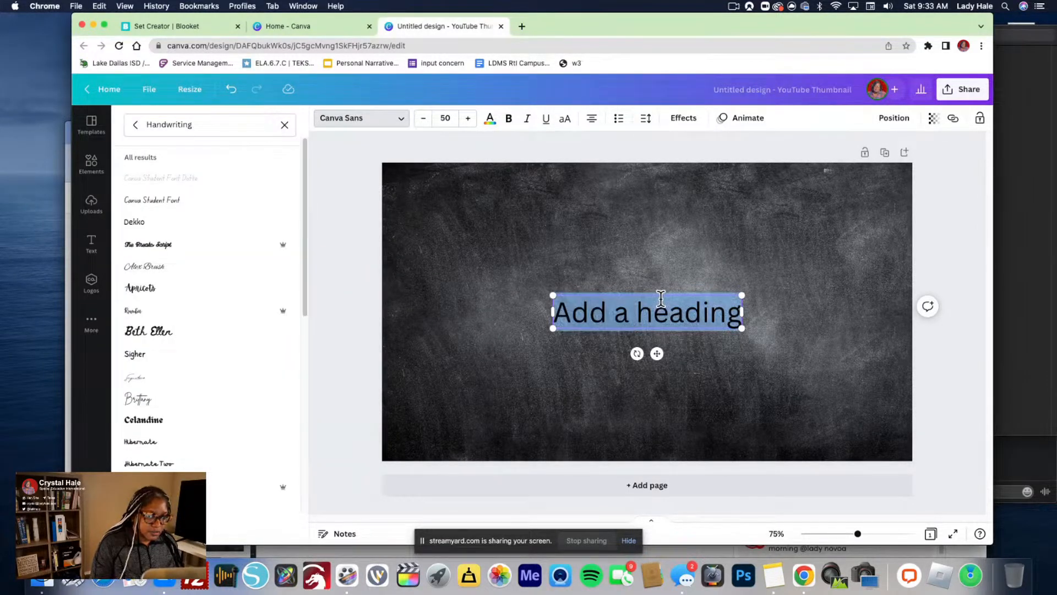
{"action": "type", "text": "Nouns and"}
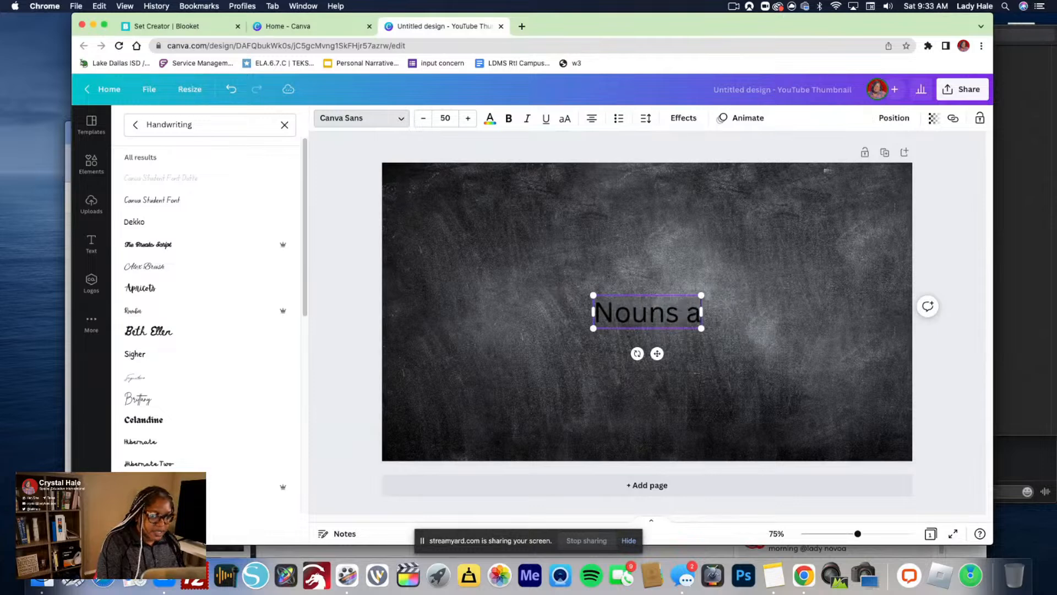
{"action": "key", "text": "BackSpace"}
{"action": "key", "text": "BackSpace"}
{"action": "key", "text": "BackSpace"}
{"action": "key", "text": "BackSpace"}
{"action": "key", "text": "BackSpace"}
{"action": "key", "text": "BackSpace"}
{"action": "key", "text": "BackSpace"}
{"action": "key", "text": "BackSpace"}
{"action": "key", "text": "BackSpace"}
{"action": "type", "text": "Verbs"}
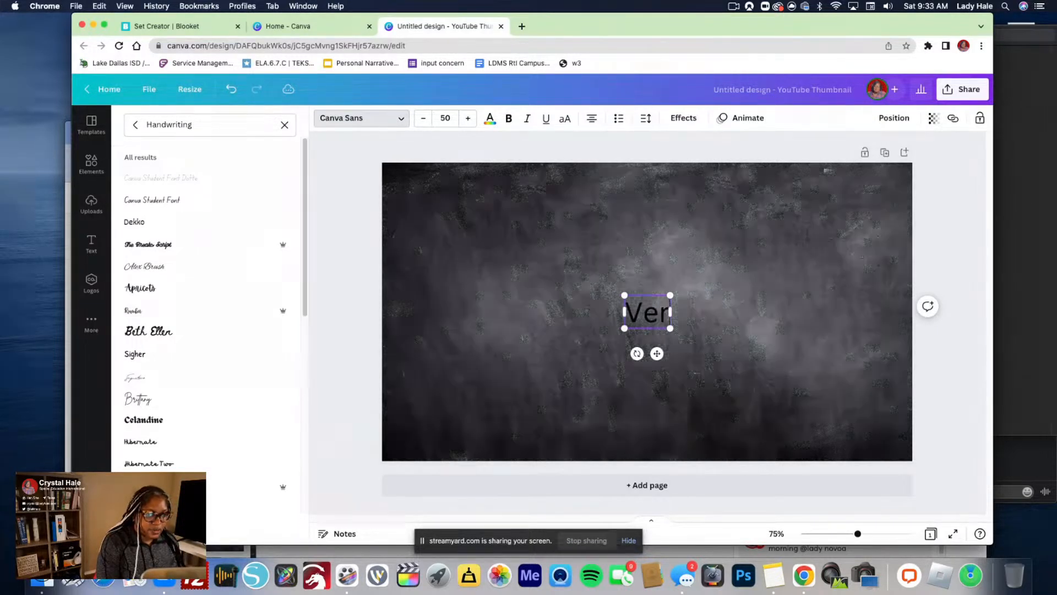
Set the "Verbs" heading's font to Apricots and its text color to white
{"action": "left_click", "coordinate": [401, 119]}
{"action": "left_click", "coordinate": [402, 127]}
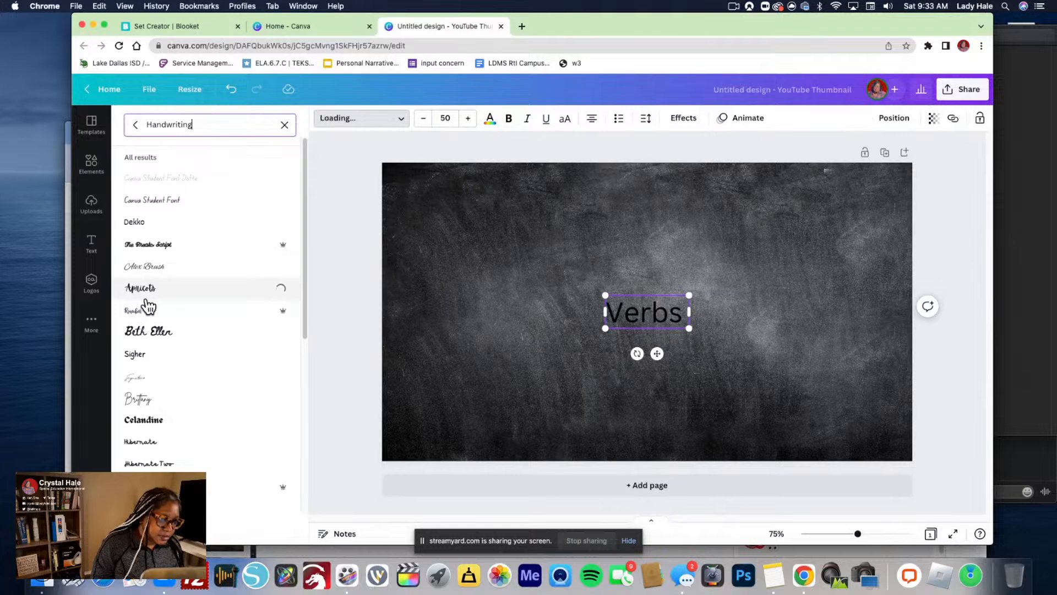
{"action": "left_click", "coordinate": [492, 120]}
{"action": "left_click", "coordinate": [286, 338]}
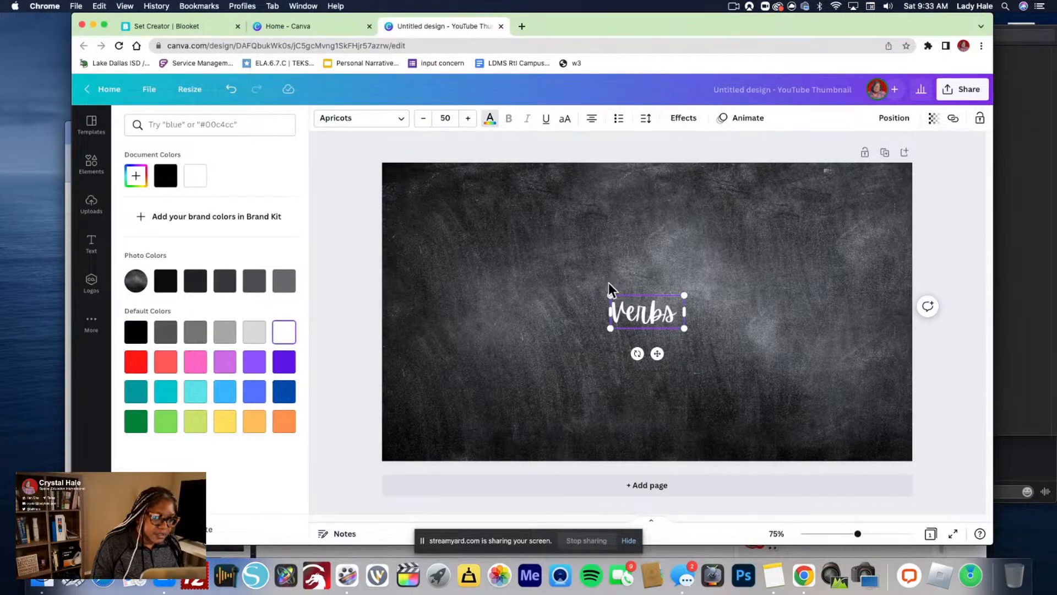
Enlarge the "Verbs" heading to a font size of about 213 and move it to the middle of the chalkboard
{"action": "left_click_drag", "start_coordinate": [610, 294], "coordinate": [369, 188]}
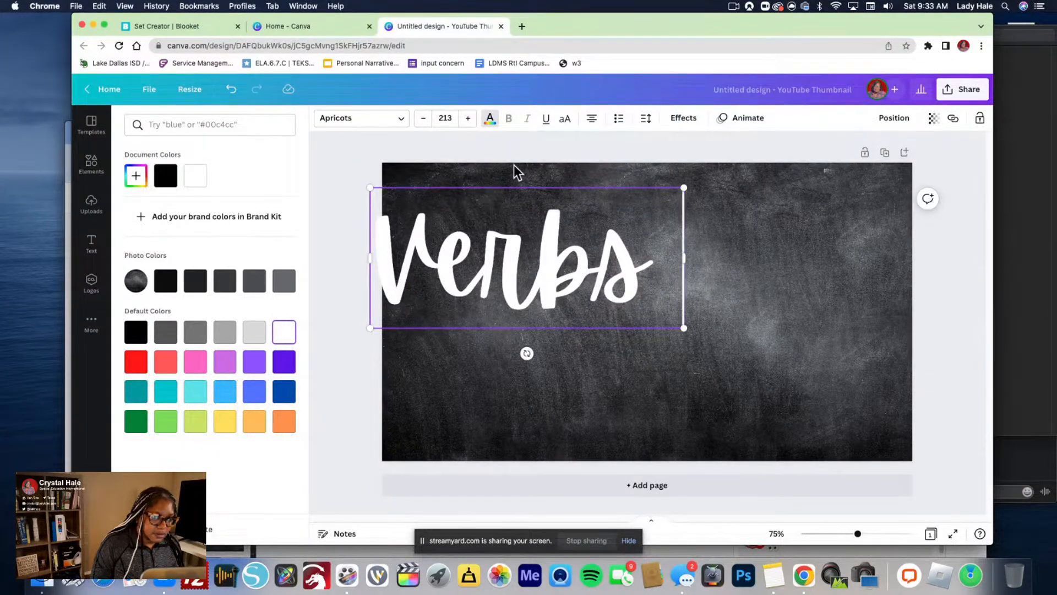
{"action": "left_click", "coordinate": [554, 271]}
{"action": "left_click", "coordinate": [823, 279]}
{"action": "left_click_drag", "start_coordinate": [533, 262], "coordinate": [647, 284]}
Try dark green and red on the "Verbs" heading and settle on yellow as its text color
{"action": "left_click", "coordinate": [485, 118]}
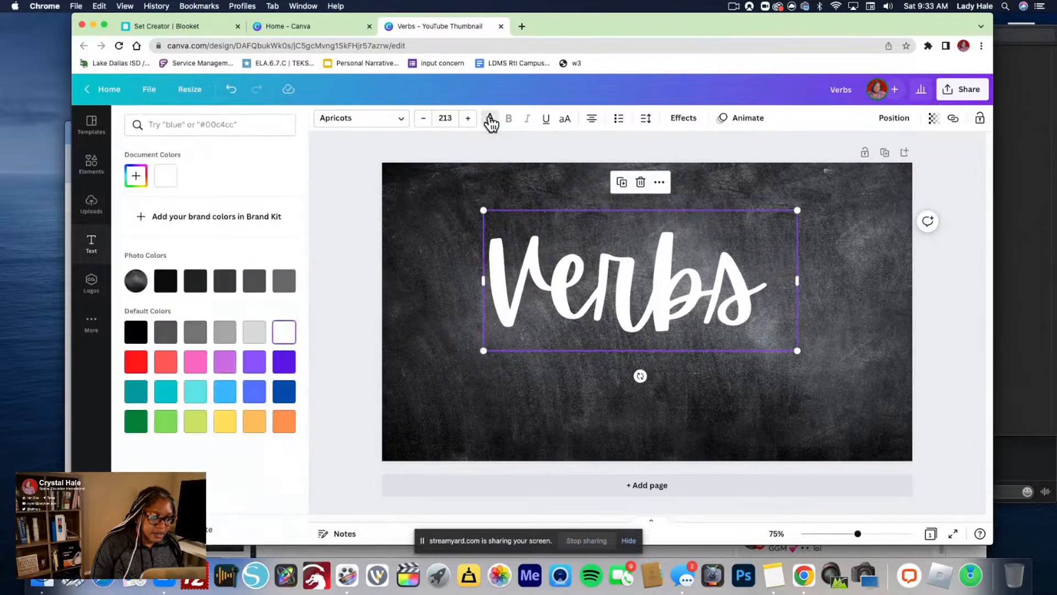
{"action": "left_click", "coordinate": [140, 420]}
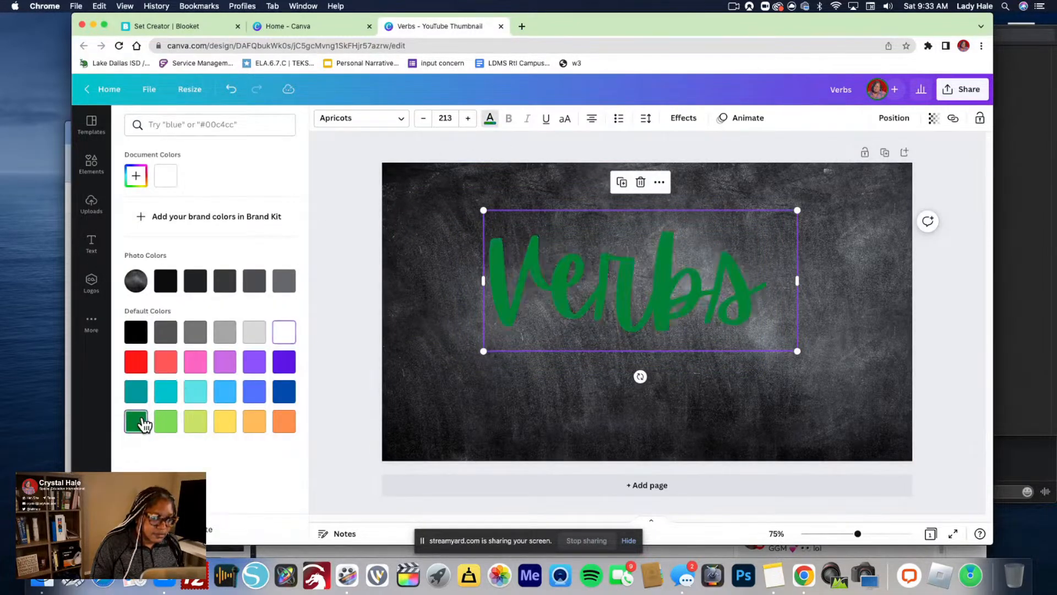
{"action": "left_click", "coordinate": [142, 363]}
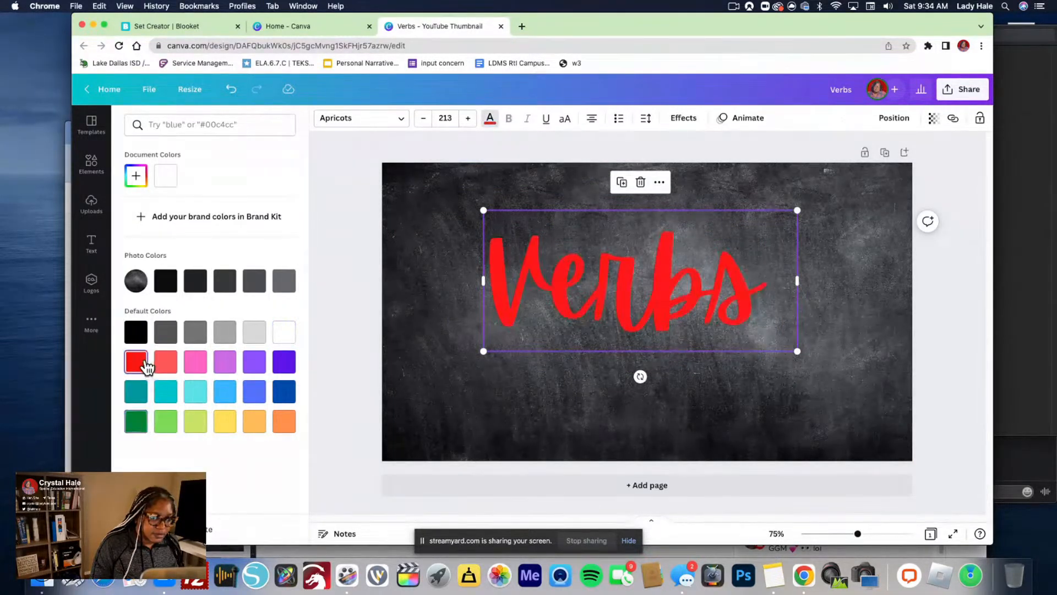
{"action": "left_click", "coordinate": [232, 419]}
Enlarge the yellow "Verbs" heading to a font size of about 253 and recenter it on the chalkboard
{"action": "left_click_drag", "start_coordinate": [484, 351], "coordinate": [424, 378]}
{"action": "left_click", "coordinate": [510, 285]}
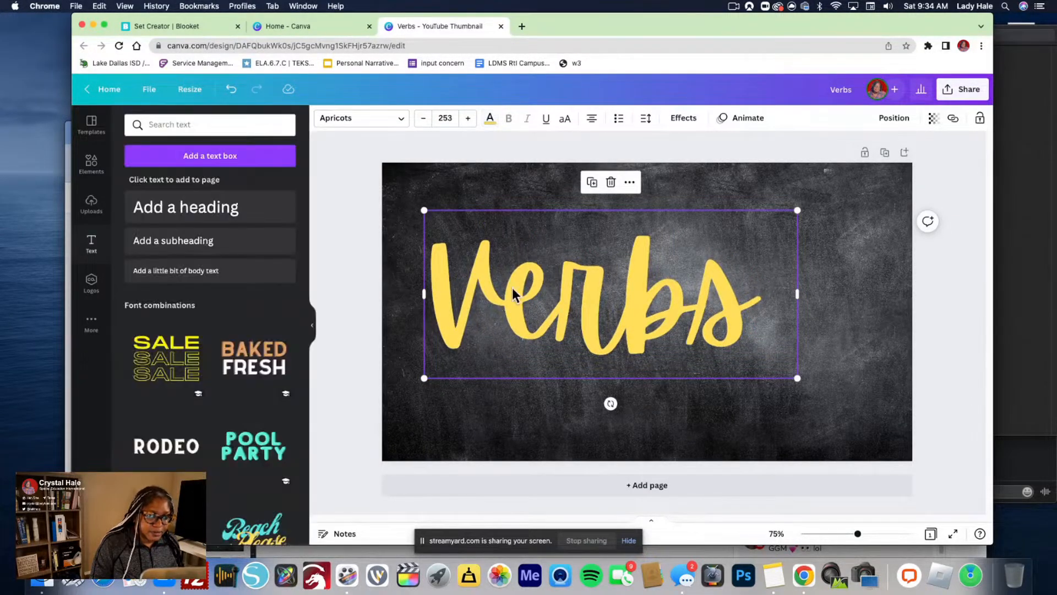
{"action": "left_click_drag", "start_coordinate": [586, 295], "coordinate": [629, 285]}
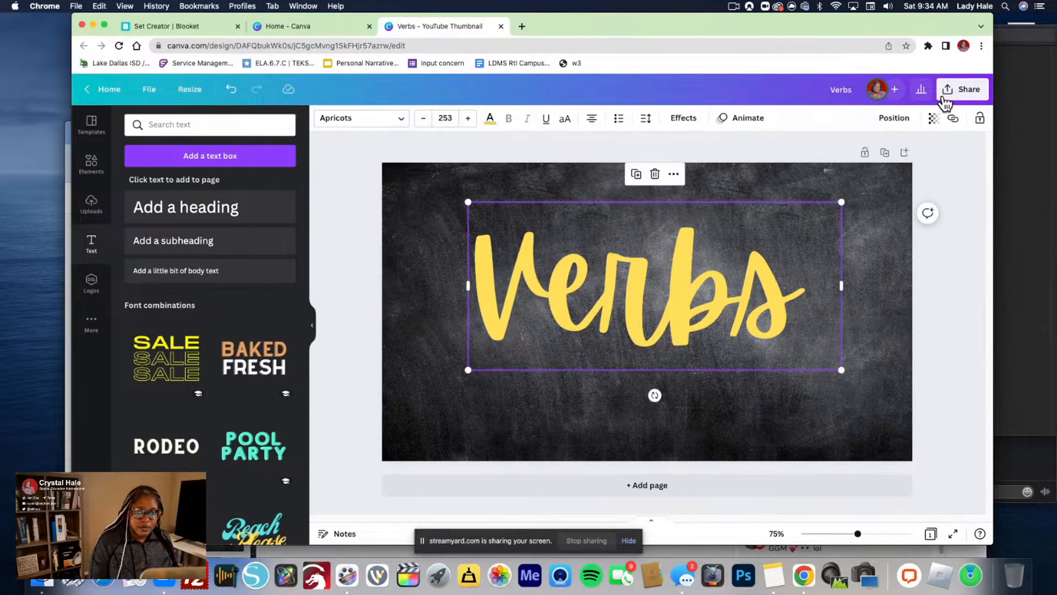
Download the finished thumbnail design as a PNG at 1,280 × 720 px
{"action": "left_click", "coordinate": [962, 90]}
{"action": "left_click", "coordinate": [805, 354]}
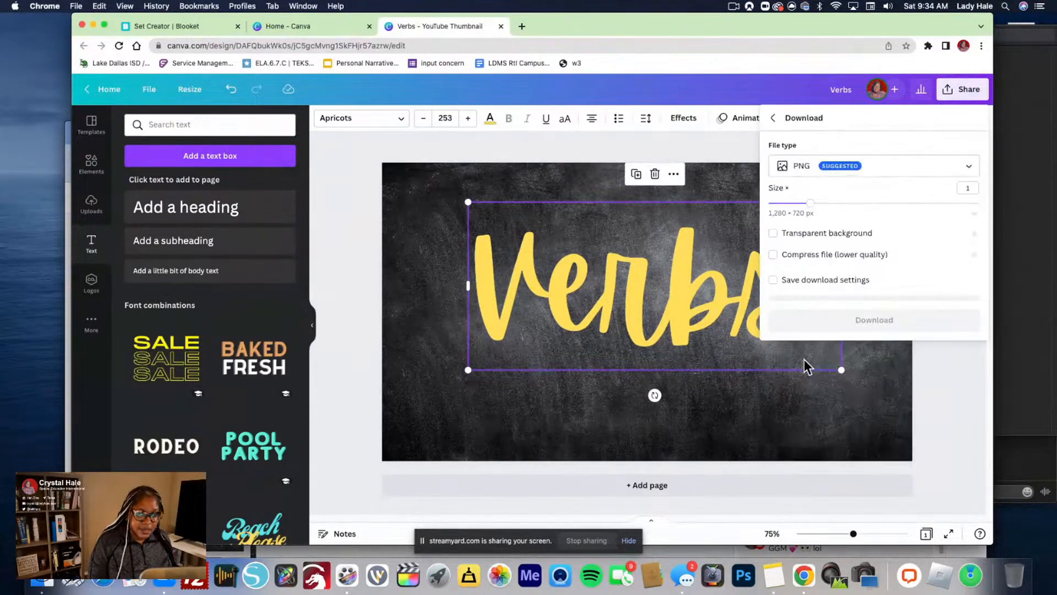
{"action": "left_click", "coordinate": [895, 325]}
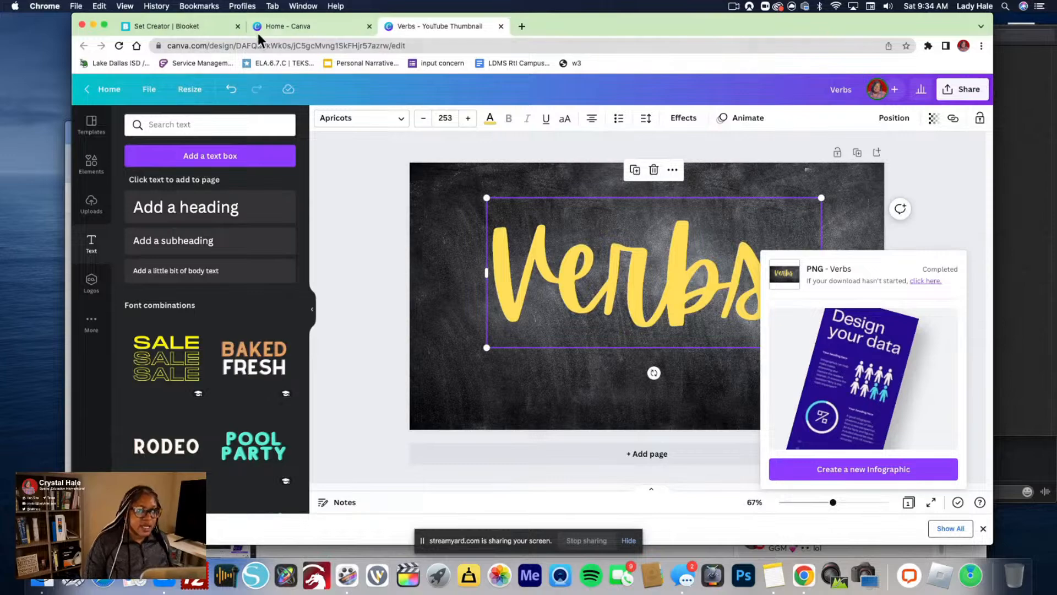
Switch to the Blooket set creator, add the downloaded Verbs image as the cover, and enter VERBS as the title
{"action": "left_click", "coordinate": [173, 26]}
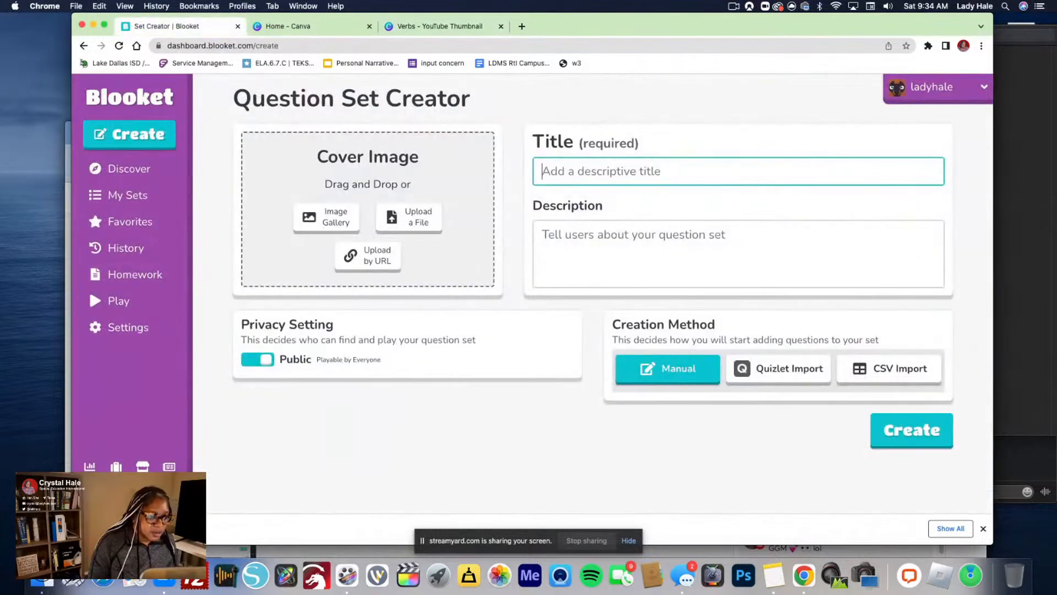
{"action": "left_click_drag", "start_coordinate": [353, 286], "coordinate": [372, 172]}
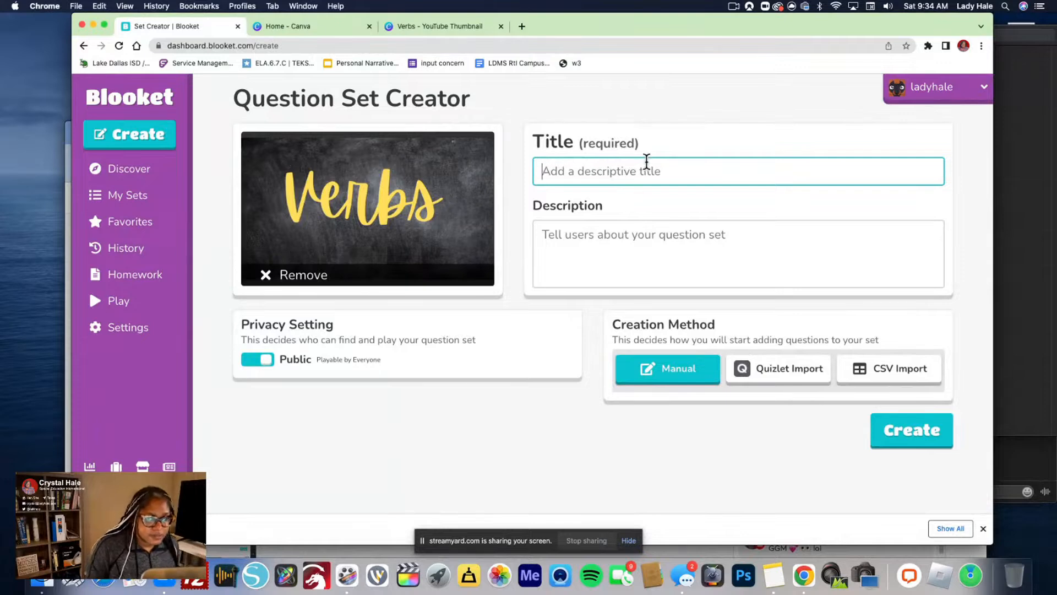
{"action": "type", "text": "VERBS"}
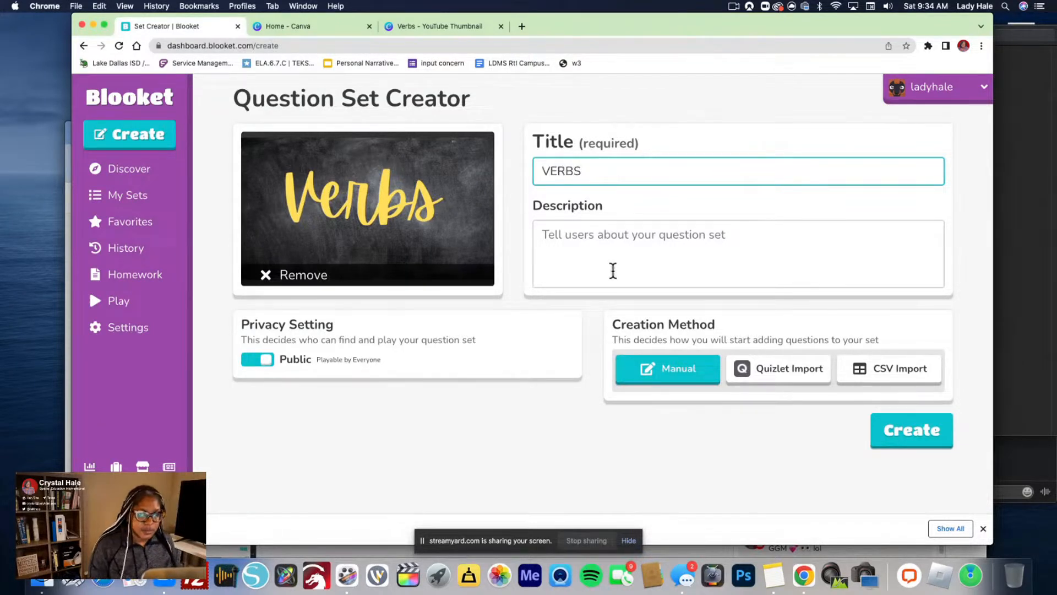
Enter "Learn how to identify verbs" as the question set's description
{"action": "left_click", "coordinate": [683, 258]}
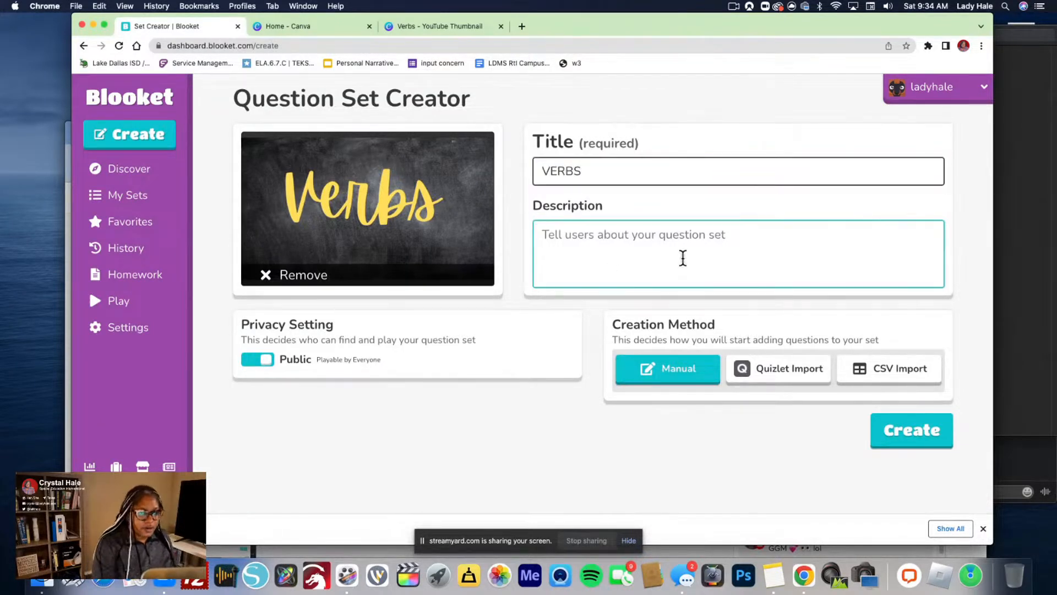
{"action": "type", "text": "Learn the D"}
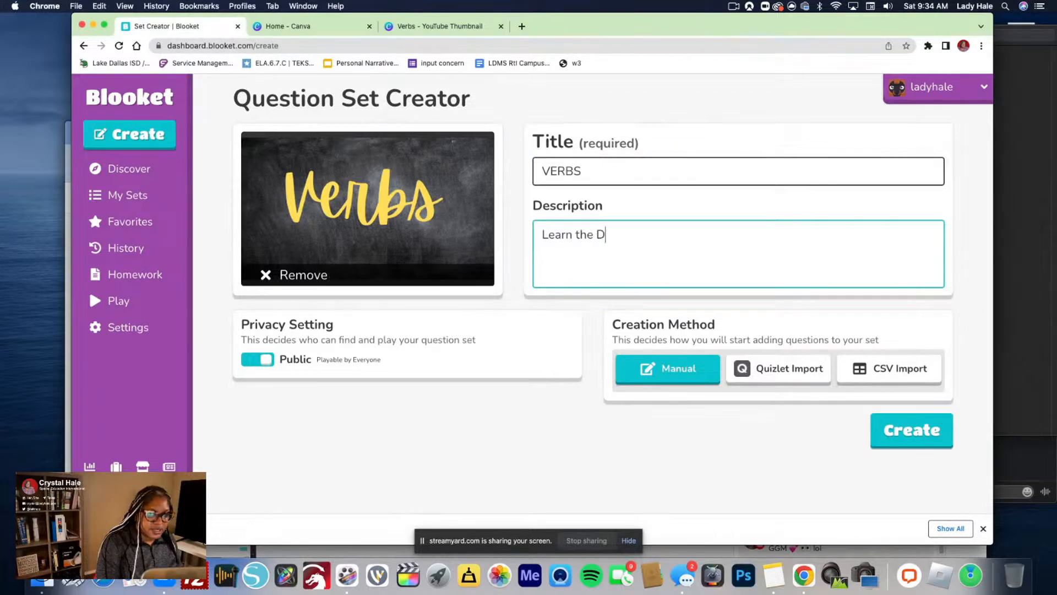
{"action": "key", "text": "BackSpace"}
{"action": "key", "text": "BackSpace"}
{"action": "key", "text": "BackSpace"}
{"action": "key", "text": "BackSpace"}
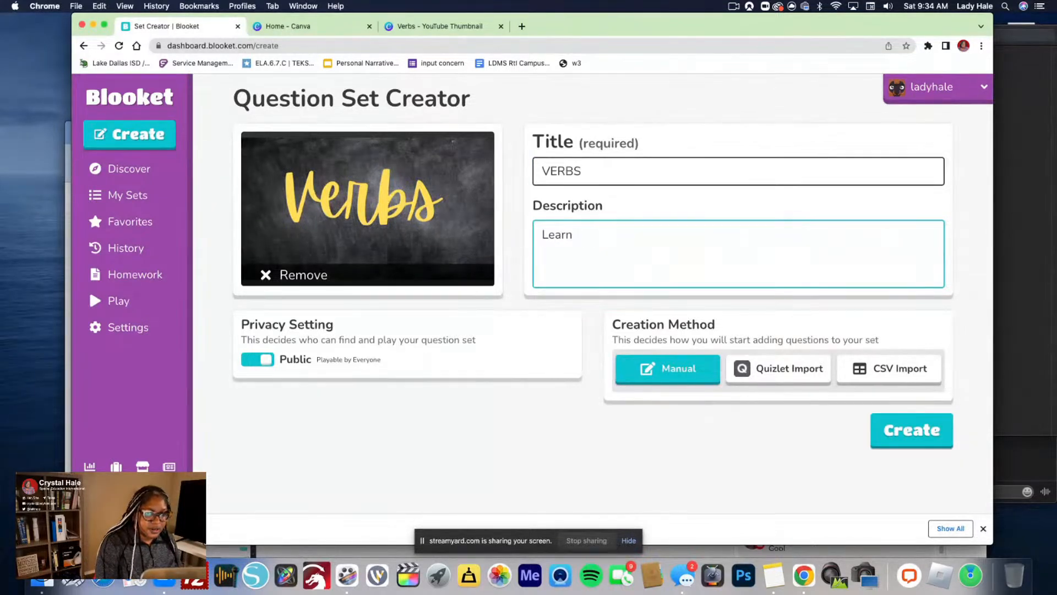
{"action": "type", "text": "how to "}
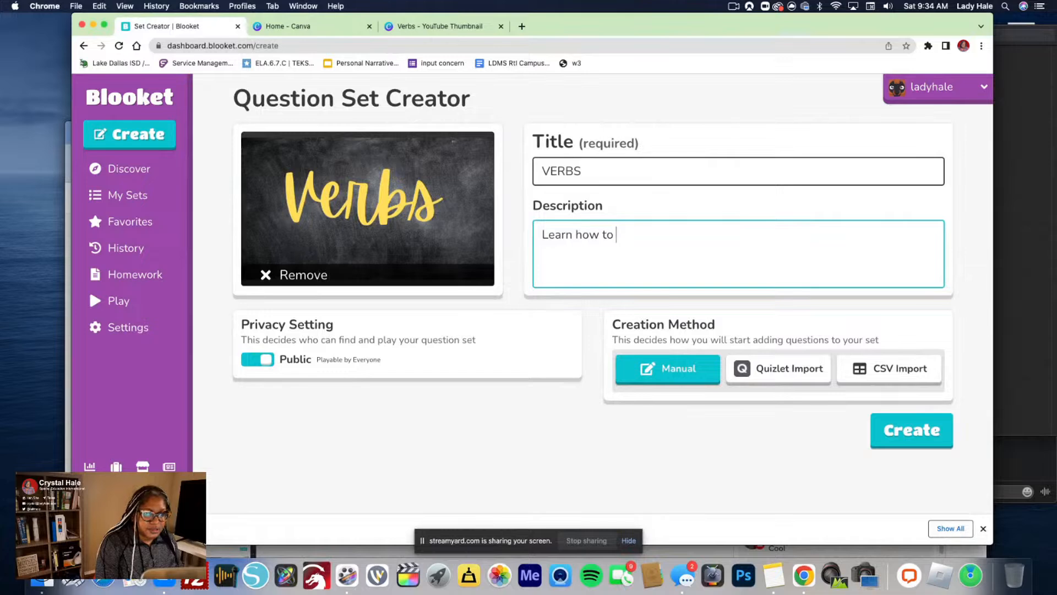
{"action": "type", "text": "identify verbs"}
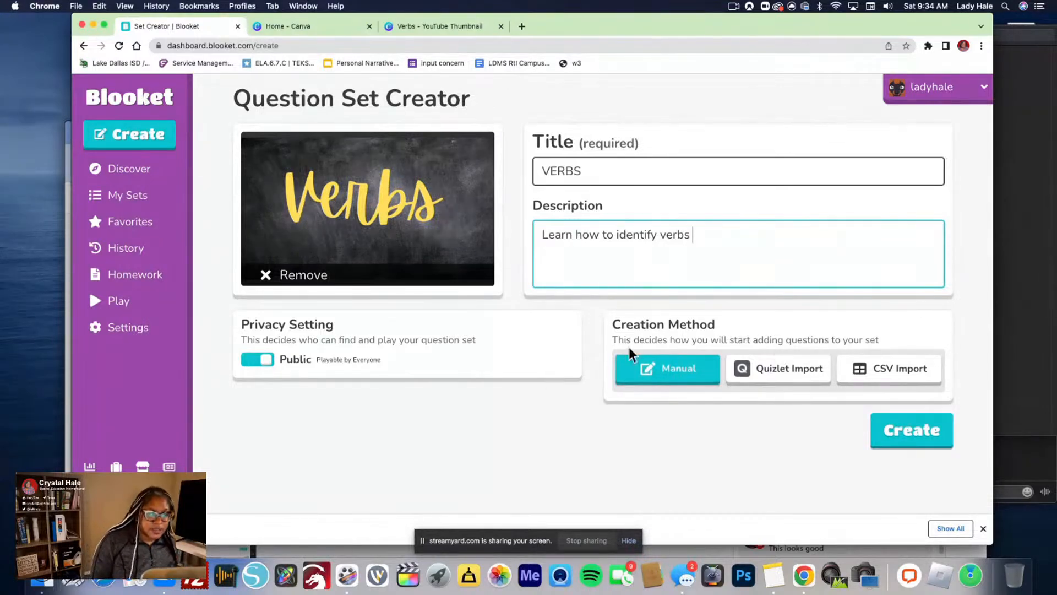
Choose Manual as the creation method and create the VERBS question set
{"action": "left_click", "coordinate": [695, 380]}
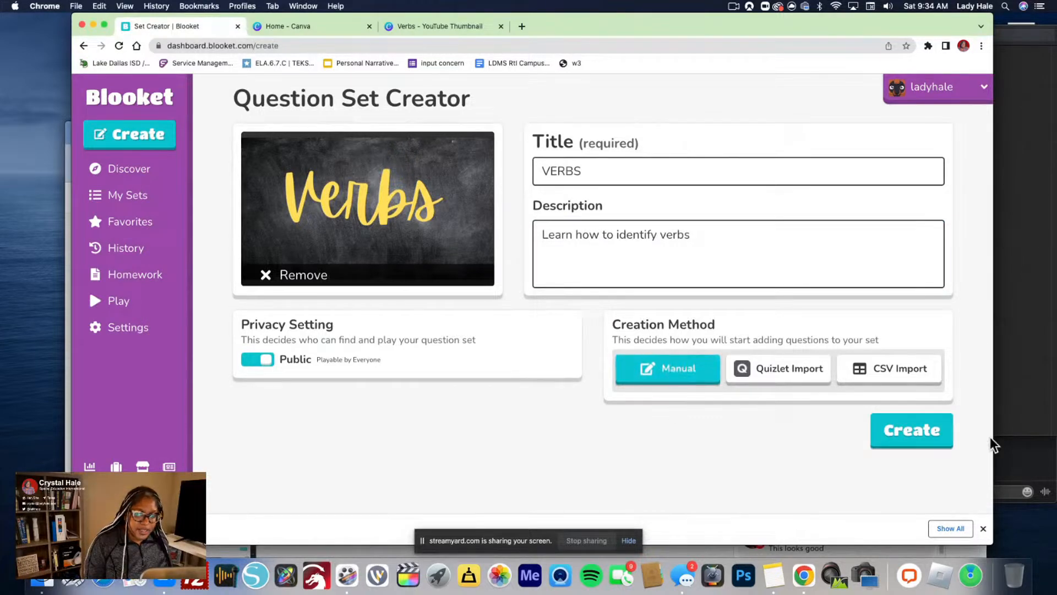
{"action": "left_click", "coordinate": [925, 440]}
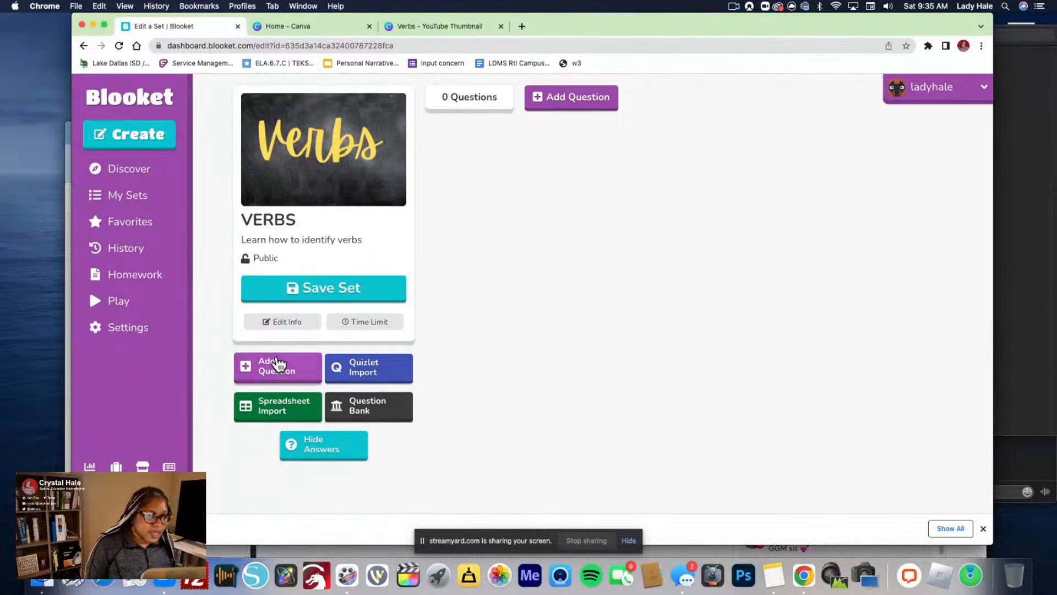
Add a first question to the set with the text "A Verb is What?"
{"action": "left_click", "coordinate": [573, 95]}
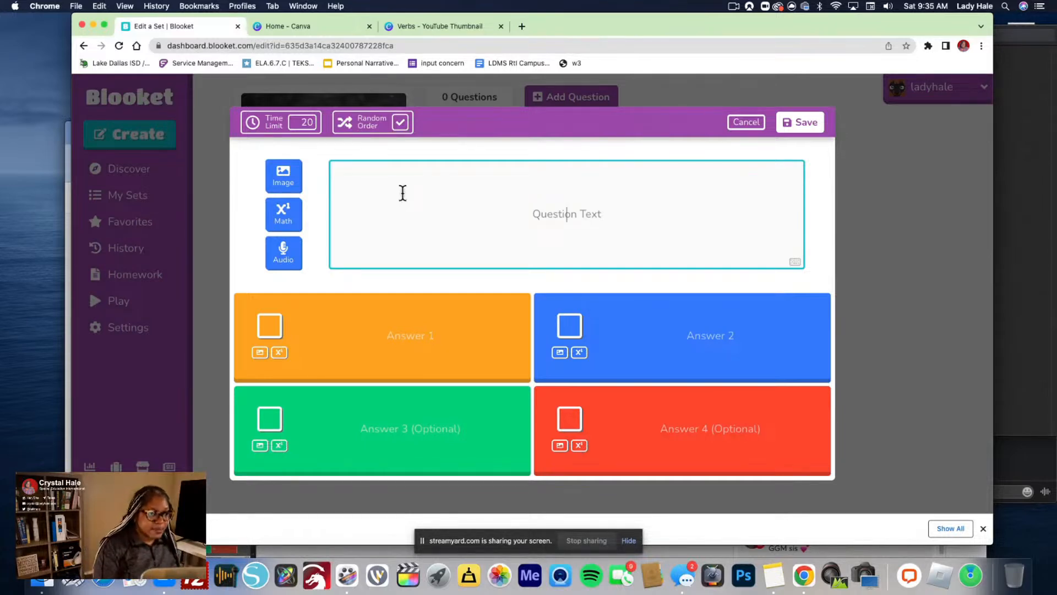
{"action": "type", "text": "A "}
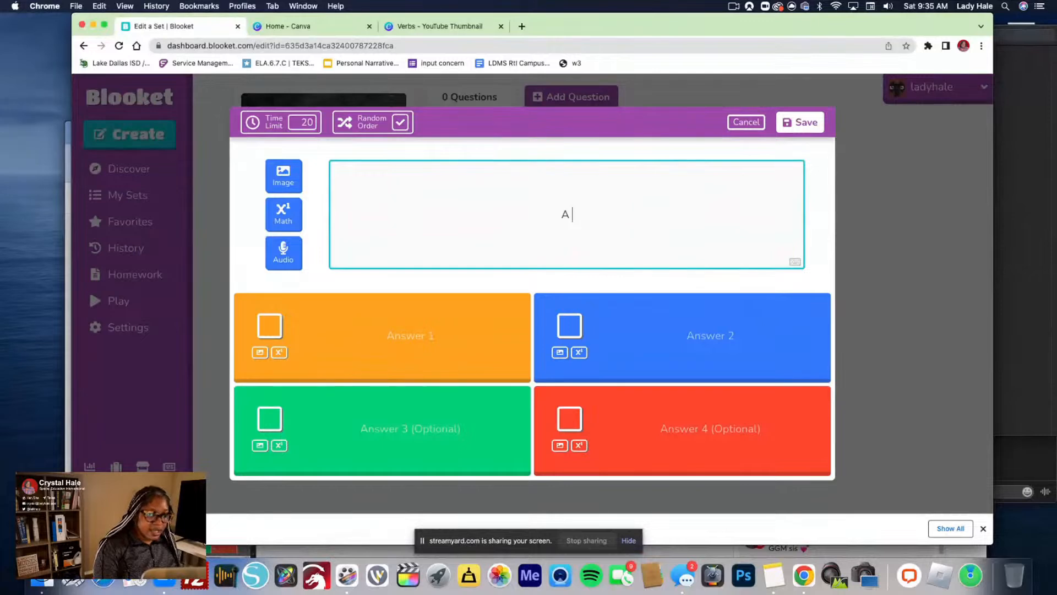
{"action": "type", "text": "Verb is "}
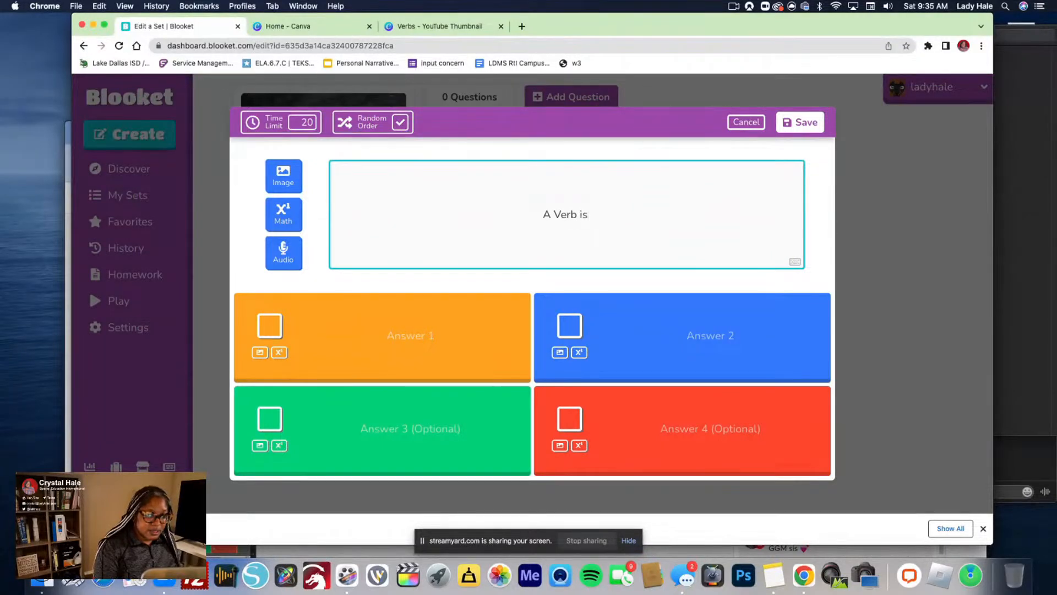
{"action": "type", "text": "What?"}
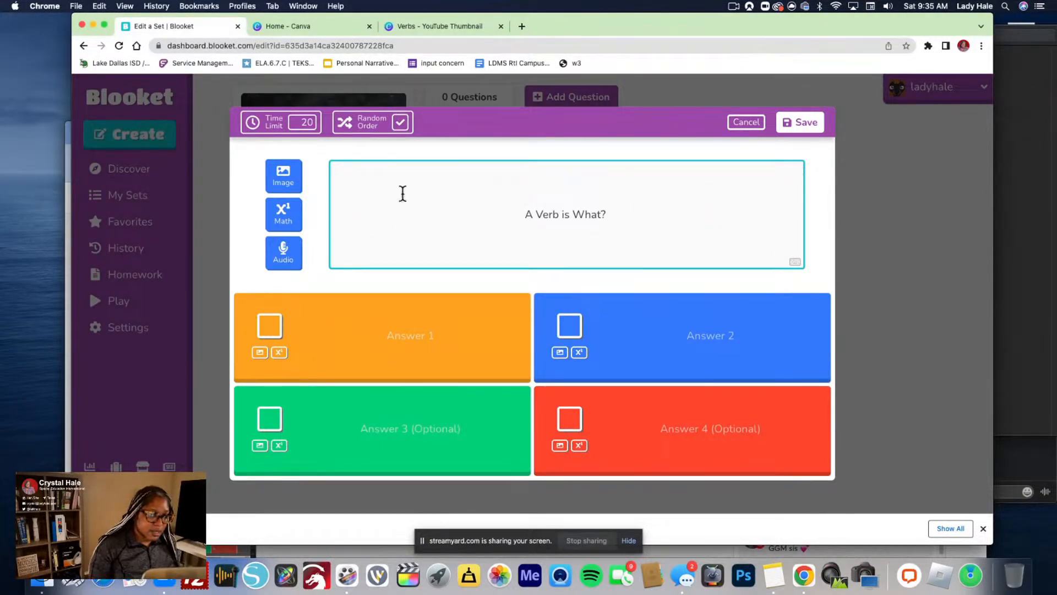
Fill in answer 1 "Action", answer 2 "A Soda", answer 3 "Person Place or Thing" and answer 4 "Snicker"
{"action": "left_click", "coordinate": [439, 344]}
{"action": "type", "text": "Action"}
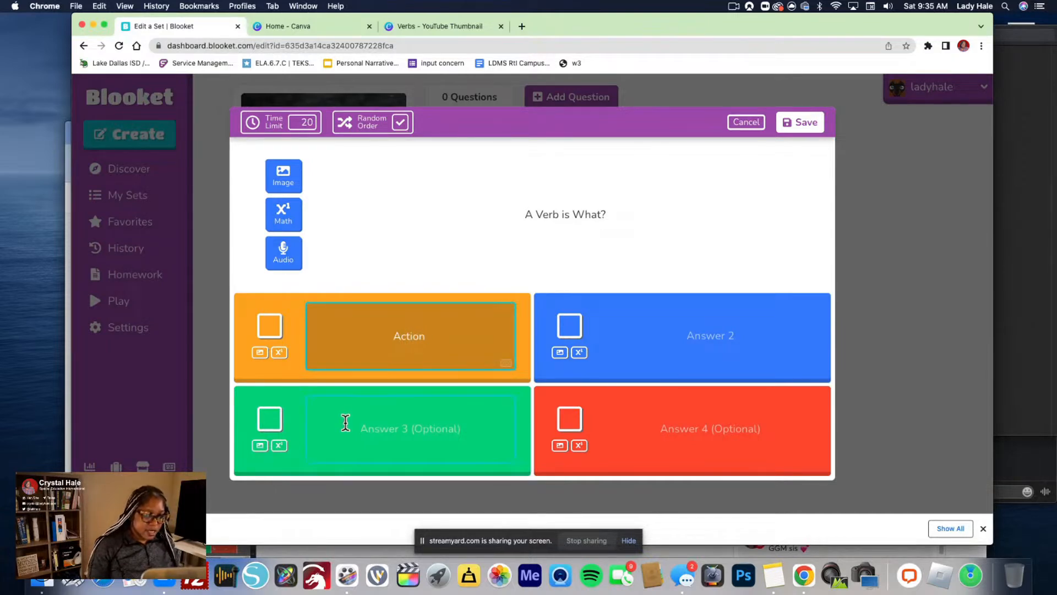
{"action": "left_click", "coordinate": [419, 439]}
{"action": "type", "text": "Person Place or Thing"}
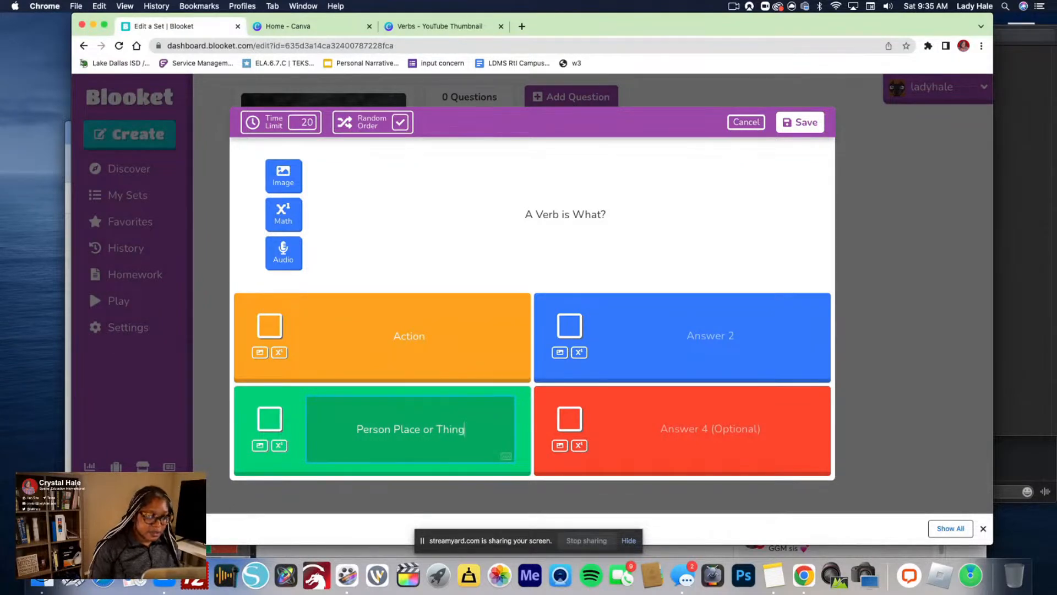
{"action": "left_click", "coordinate": [768, 342]}
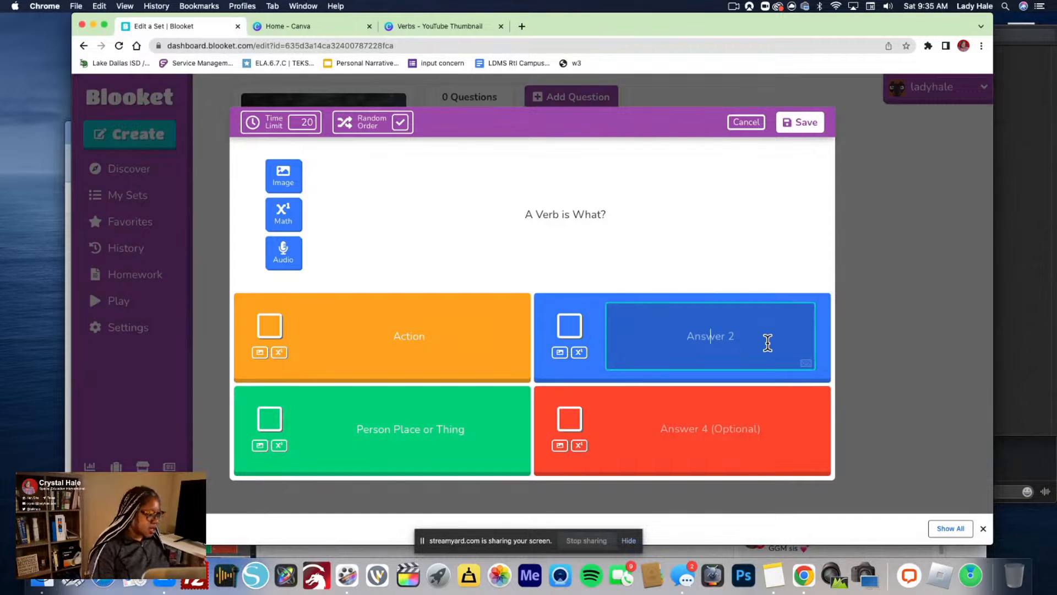
{"action": "type", "text": "A Soda"}
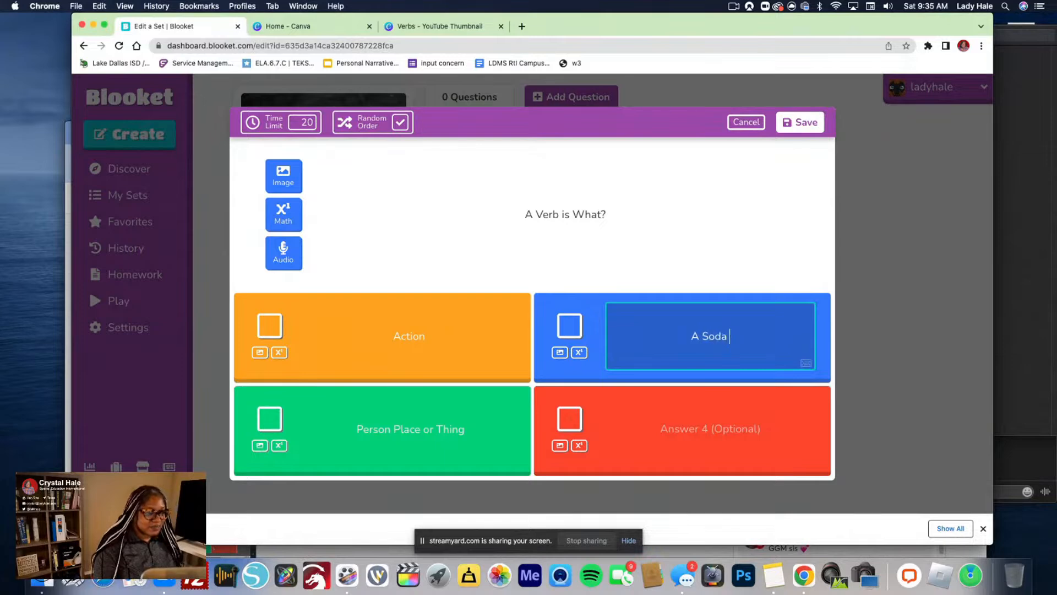
{"action": "left_click", "coordinate": [723, 453]}
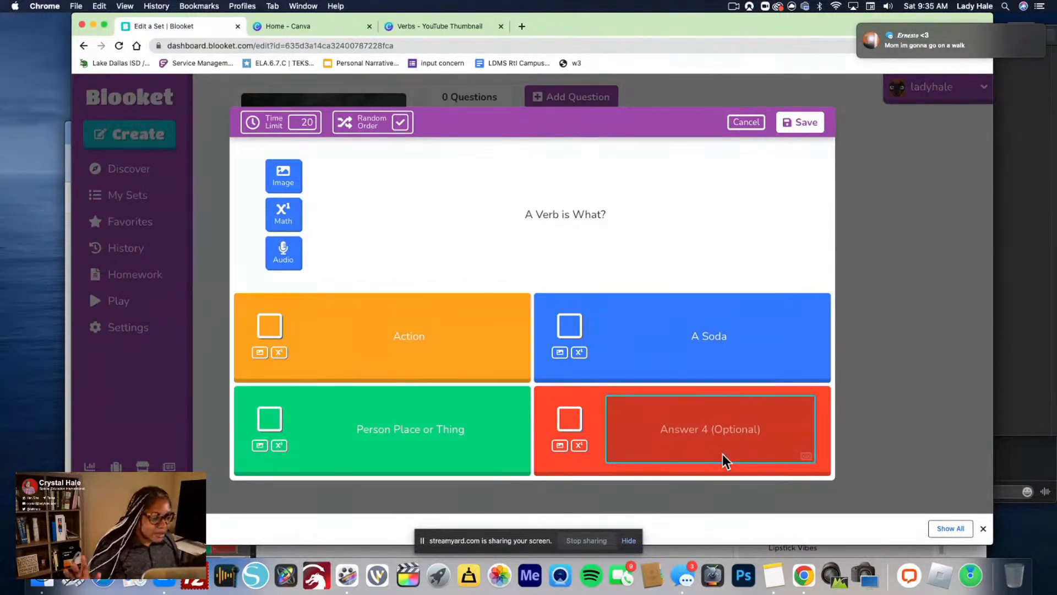
{"action": "type", "text": "Snicker"}
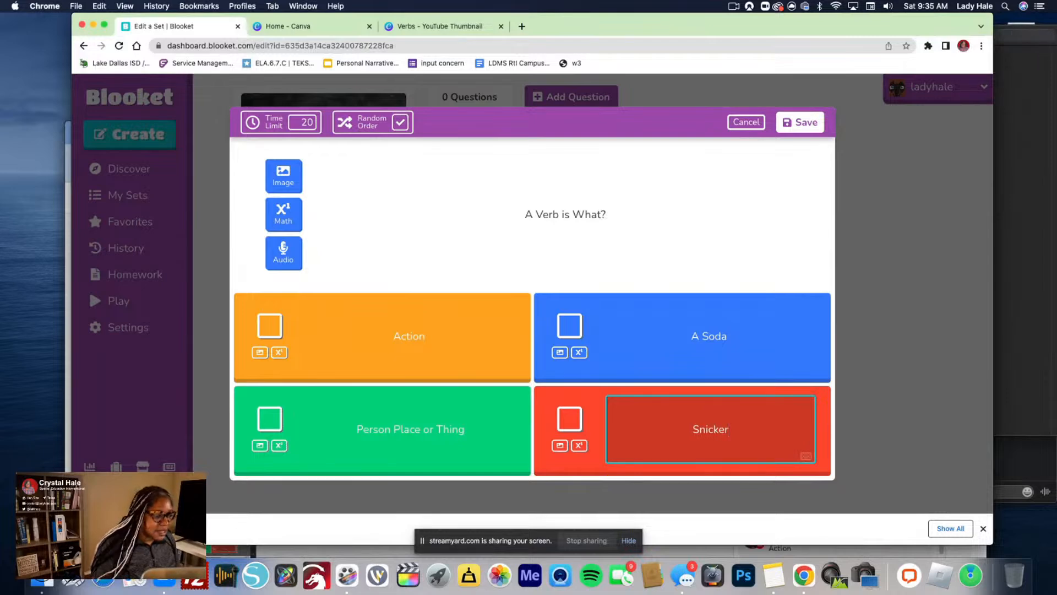
Mark "Action" as the correct answer and save the question
{"action": "left_click", "coordinate": [265, 328]}
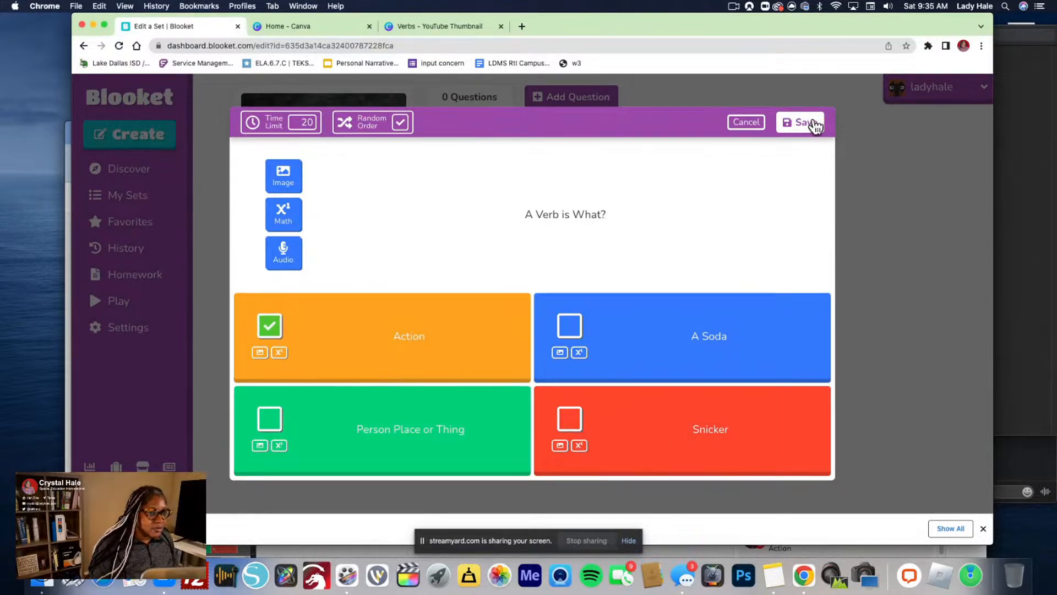
{"action": "left_click", "coordinate": [804, 122]}
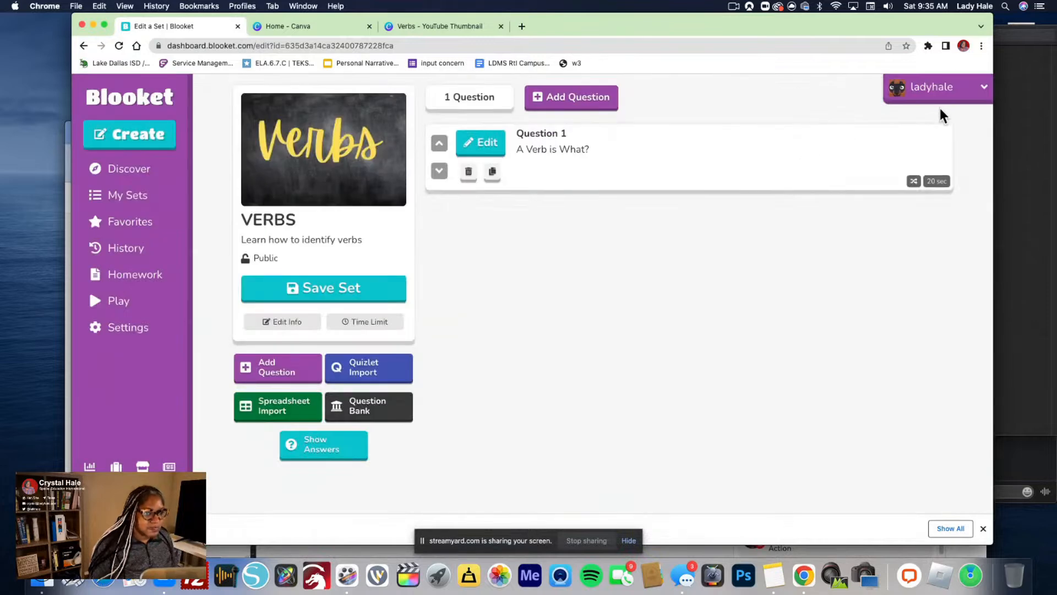
Add a second question to the set, starting its text with "Which one is the Verb"
{"action": "left_click", "coordinate": [571, 99]}
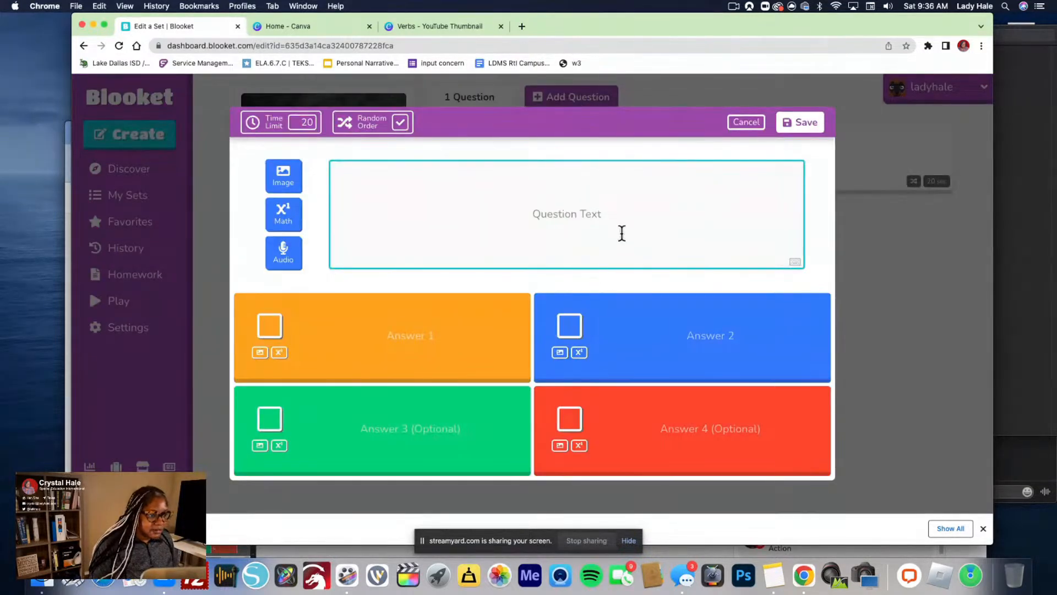
{"action": "type", "text": "A ve"}
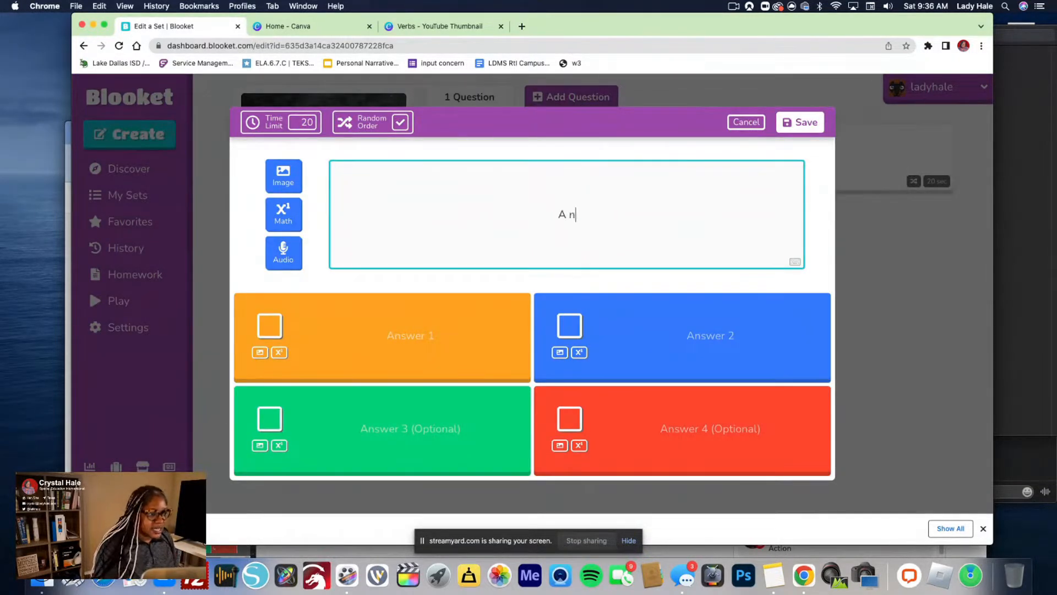
{"action": "key", "text": "BackSpace"}
{"action": "key", "text": "BackSpace"}
{"action": "key", "text": "BackSpace"}
{"action": "key", "text": "BackSpace"}
{"action": "type", "text": "Which"}
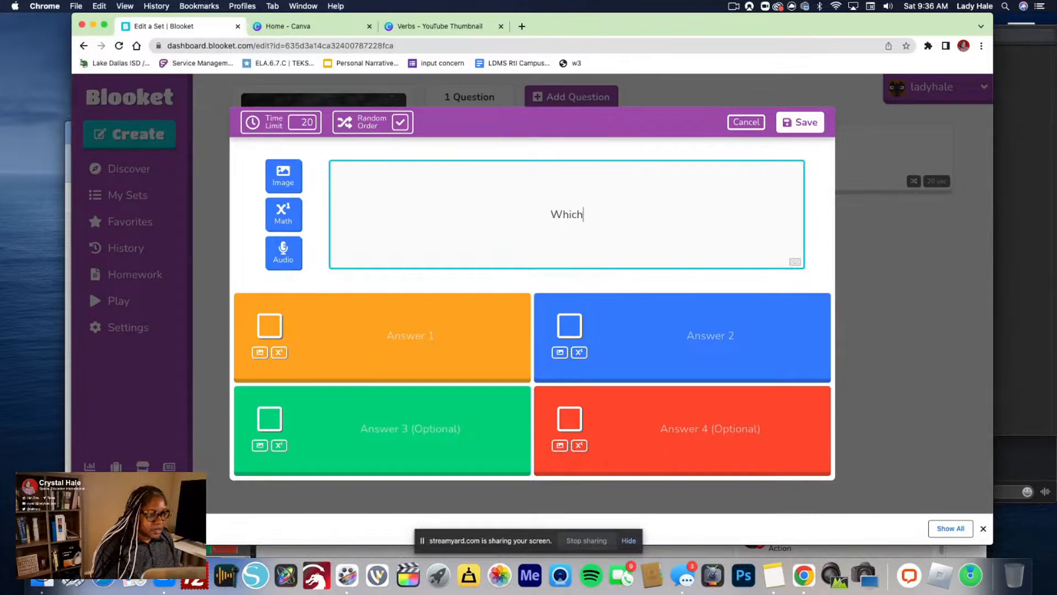
{"action": "type", "text": " one is the Ver"}
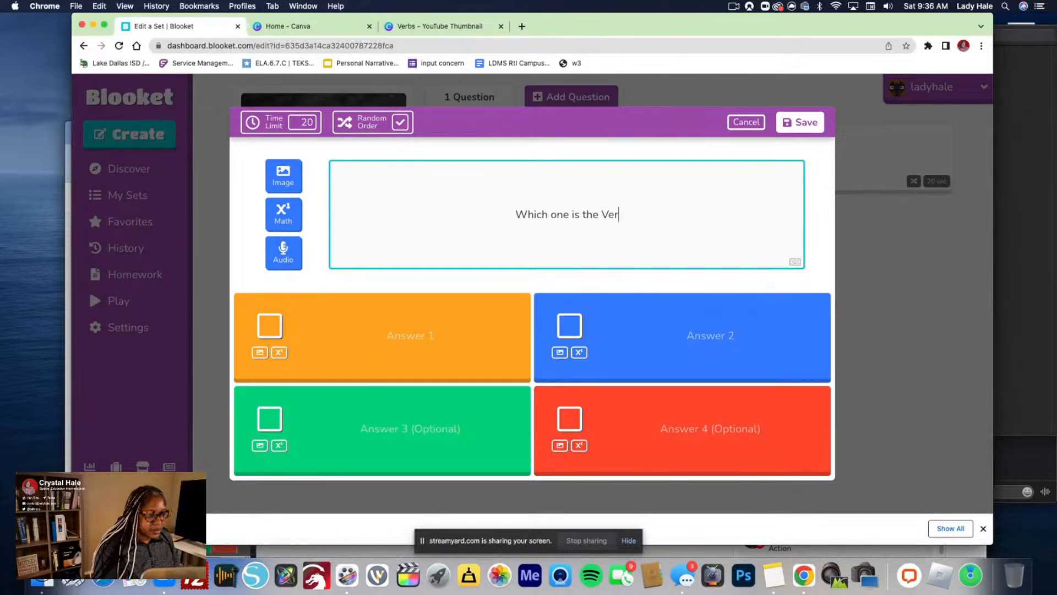
{"action": "type", "text": "b"}
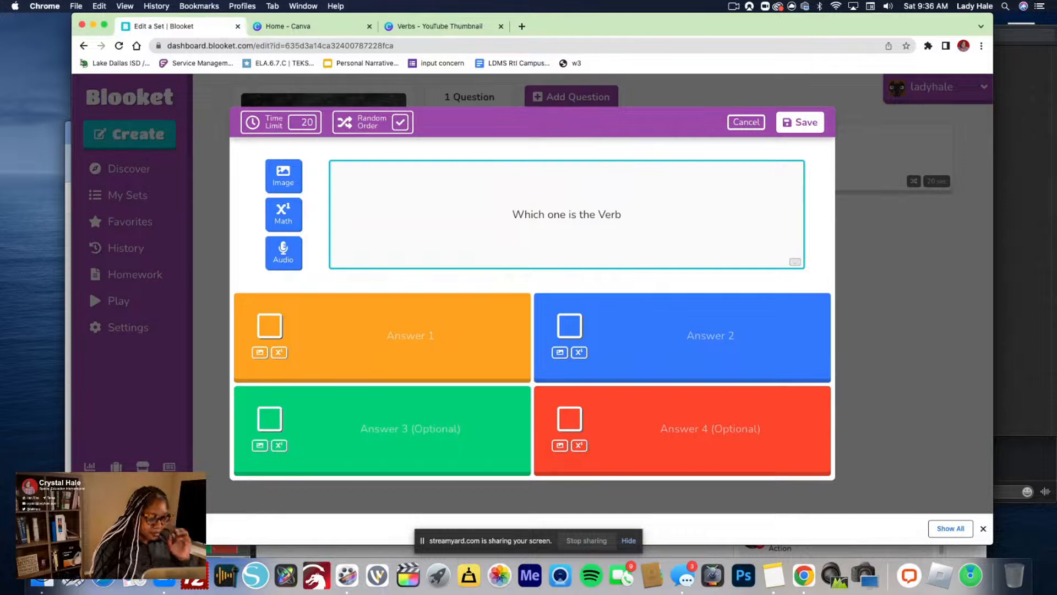
End the prompt with a period and append an example sentence: a woman's first name followed by "walked down the street with her family."
{"action": "type", "text": ". Ju"}
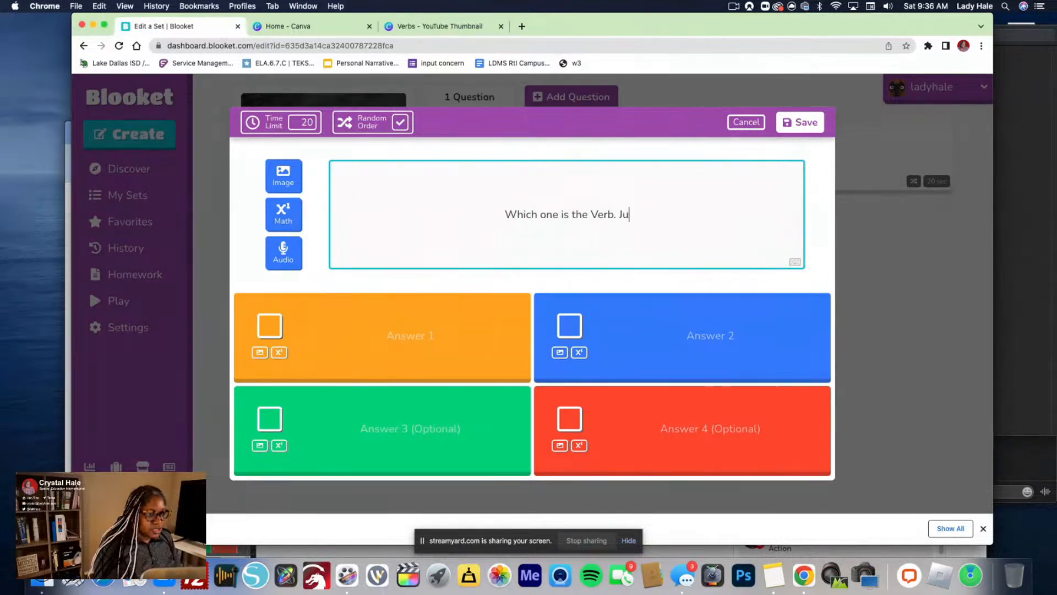
{"action": "key", "text": "BackSpace"}
{"action": "type", "text": "Crystal Walk"}
{"action": "key", "text": "BackSpace"}
{"action": "key", "text": "BackSpace"}
{"action": "key", "text": "BackSpace"}
{"action": "key", "text": "BackSpace"}
{"action": "type", "text": "walked "}
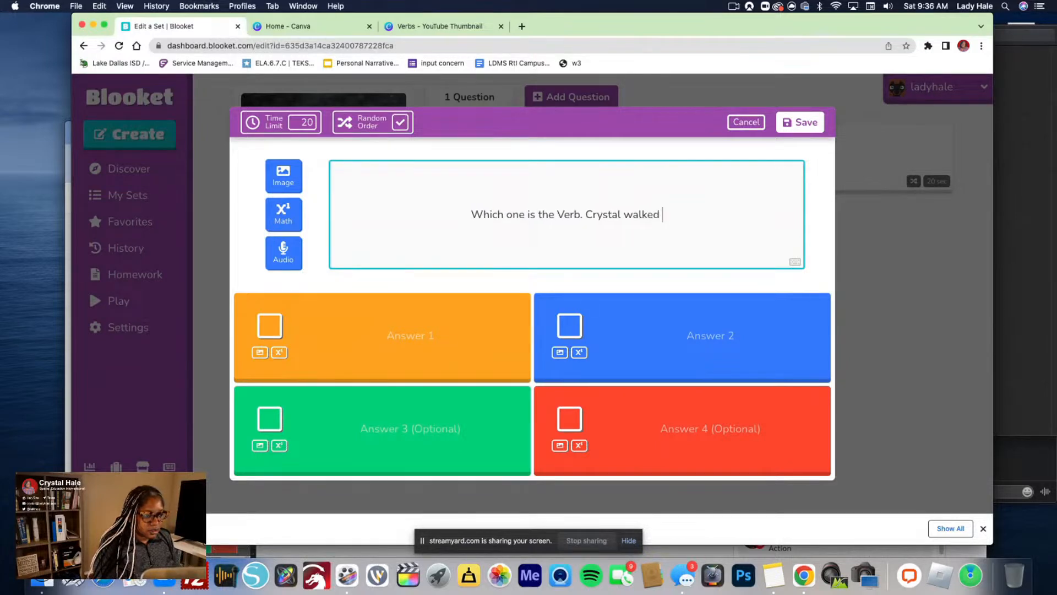
{"action": "type", "text": "down the stree"}
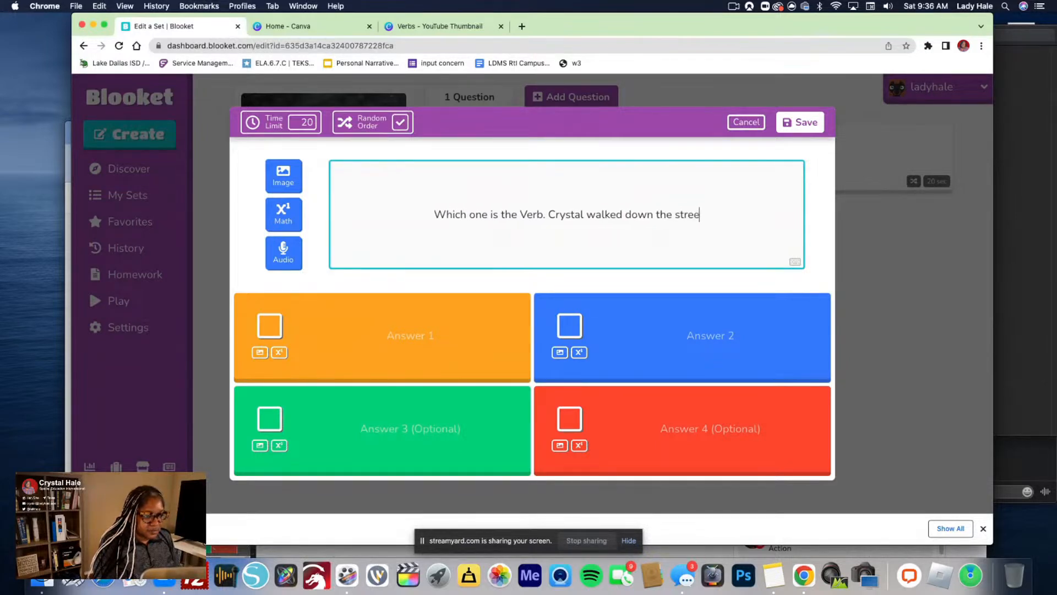
{"action": "type", "text": "t with her family."}
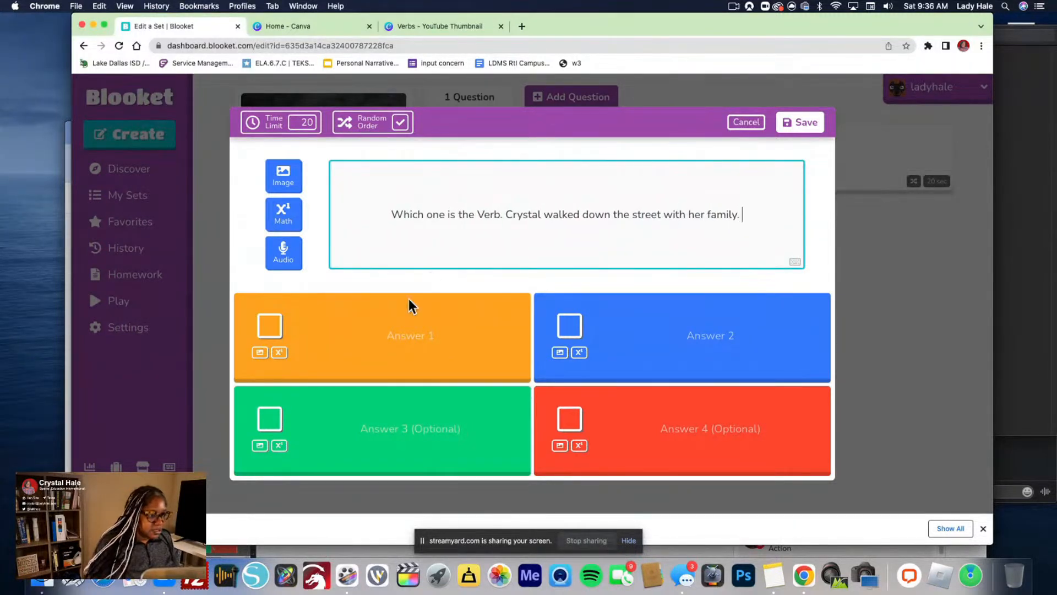
Fill in answer 1 "family" and answer 2 "walk", marking "walk" as the correct answer
{"action": "left_click", "coordinate": [404, 351]}
{"action": "type", "text": "family"}
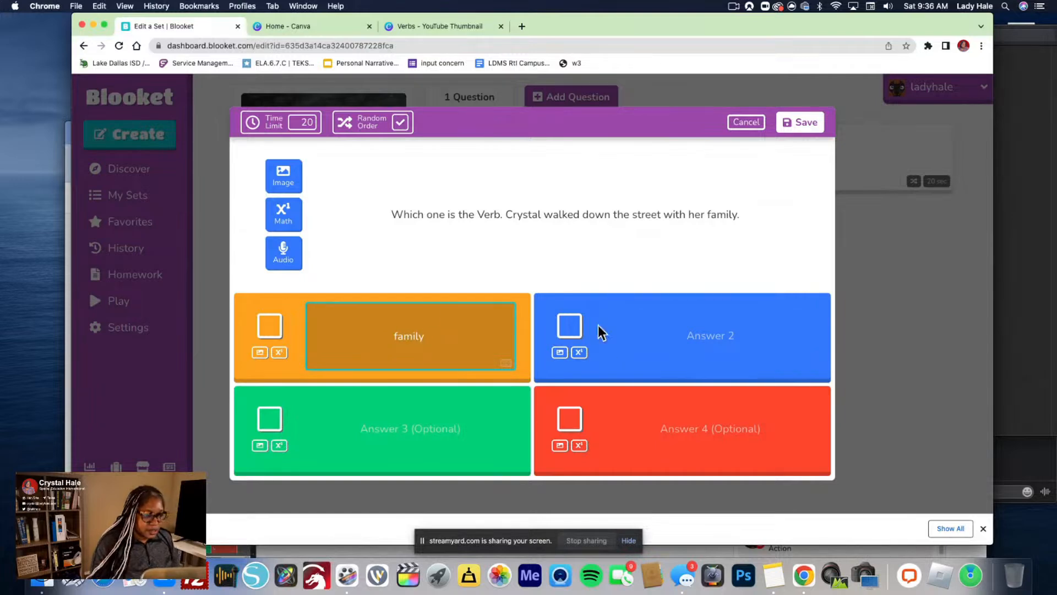
{"action": "left_click", "coordinate": [678, 325]}
{"action": "type", "text": "walk"}
{"action": "left_click", "coordinate": [569, 325]}
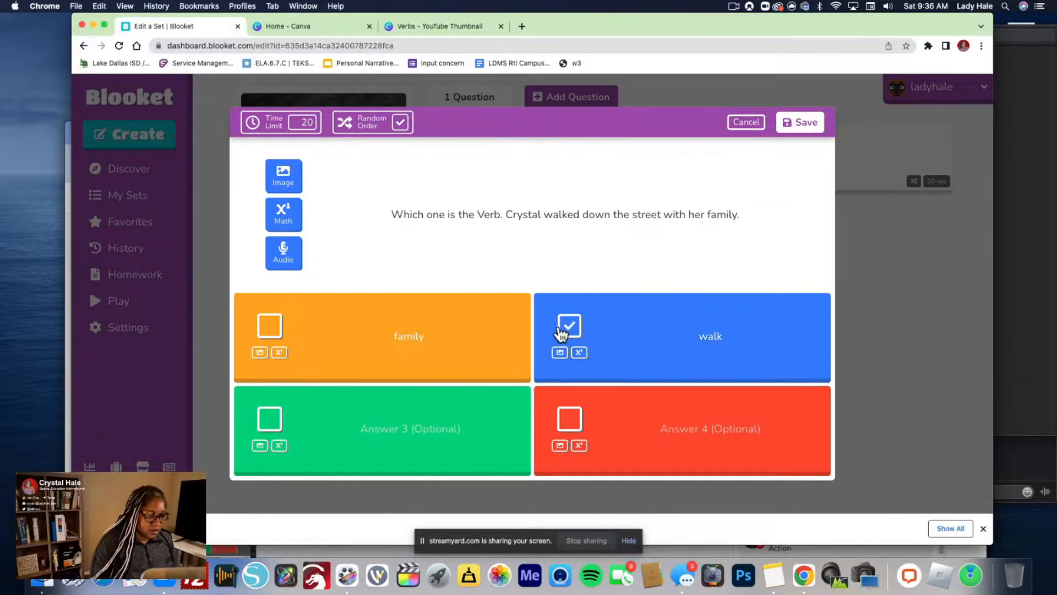
Fill in answer 3 with the first name from the example sentence in lowercase and answer 4 with "street"
{"action": "left_click", "coordinate": [364, 429]}
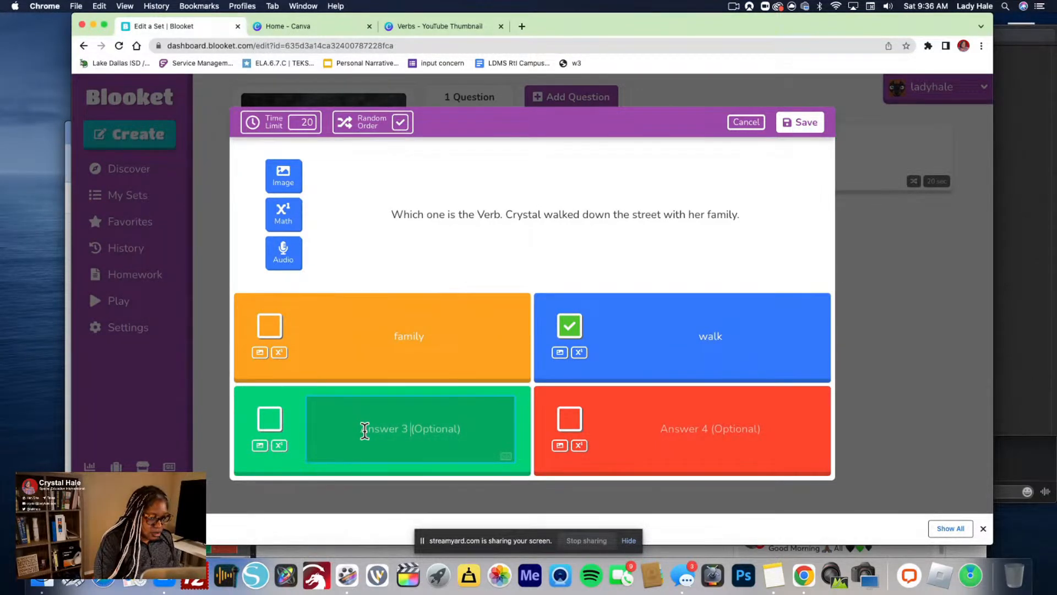
{"action": "type", "text": "crystal"}
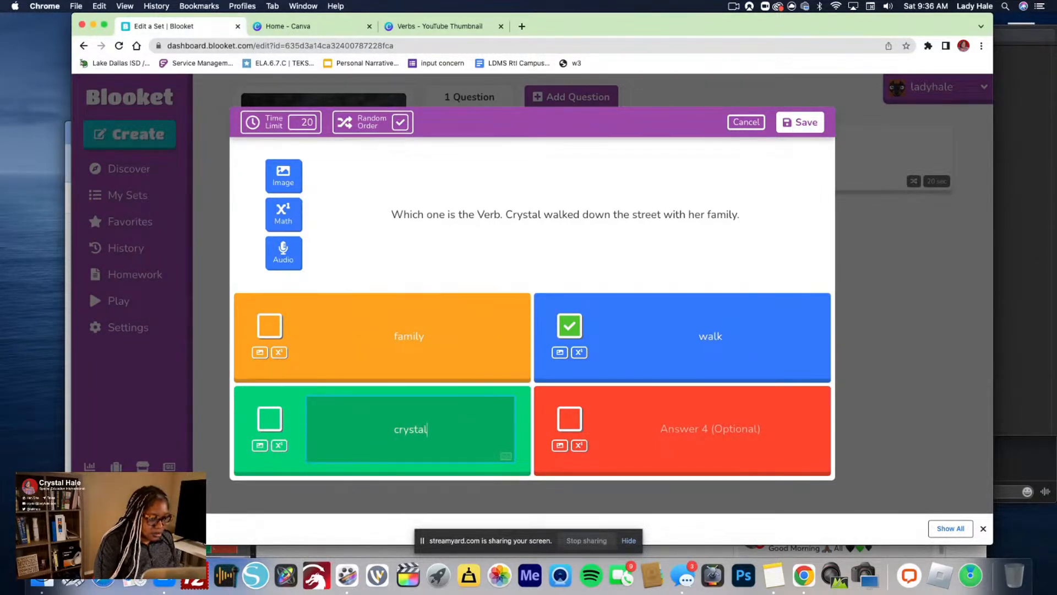
{"action": "left_click", "coordinate": [691, 419]}
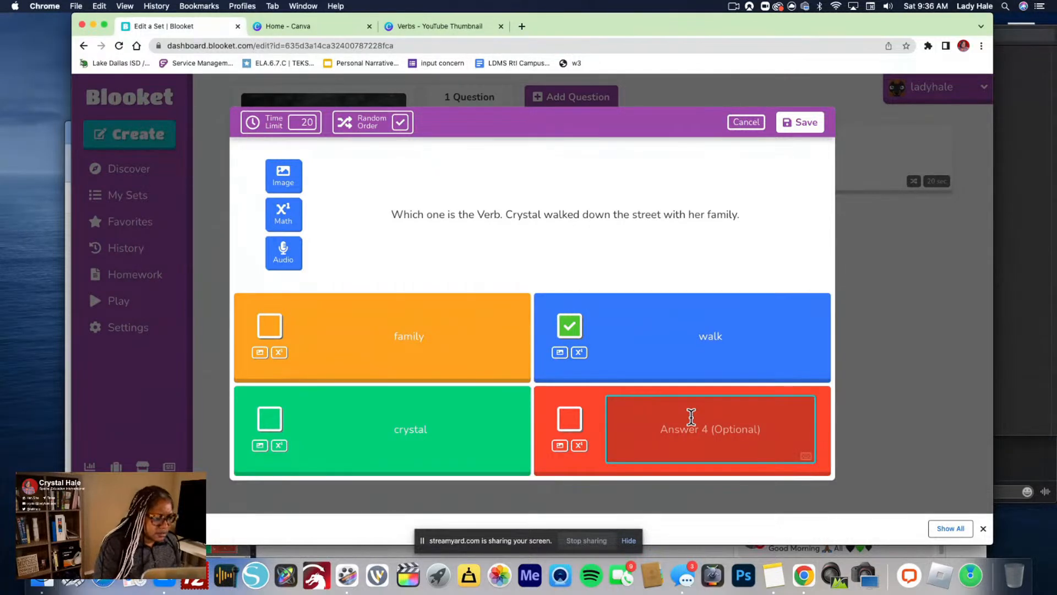
{"action": "type", "text": "street"}
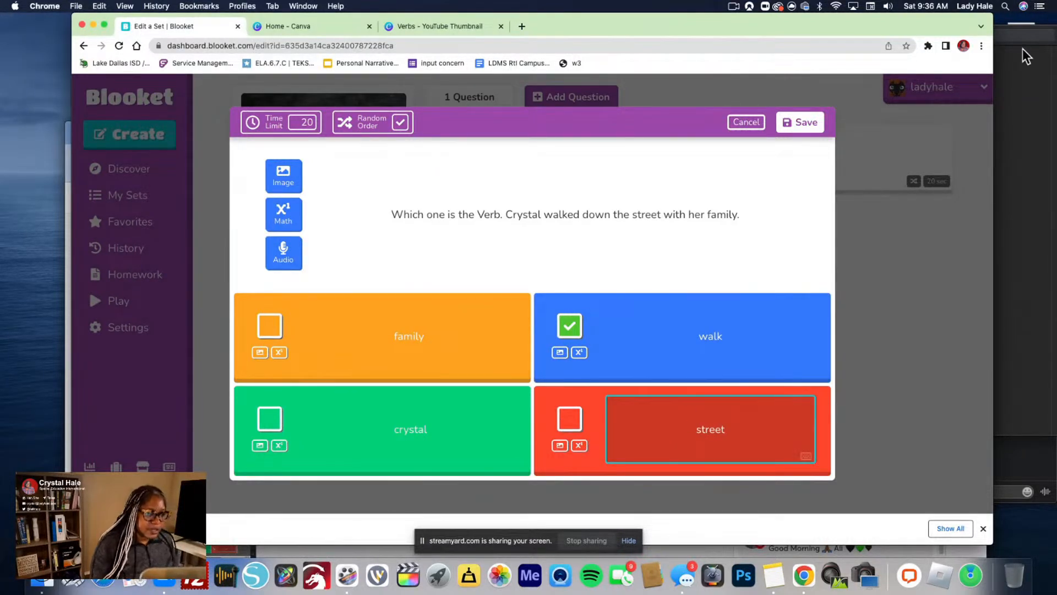
Save the second question, then reopen it to check its answers and save it again
{"action": "left_click", "coordinate": [791, 118]}
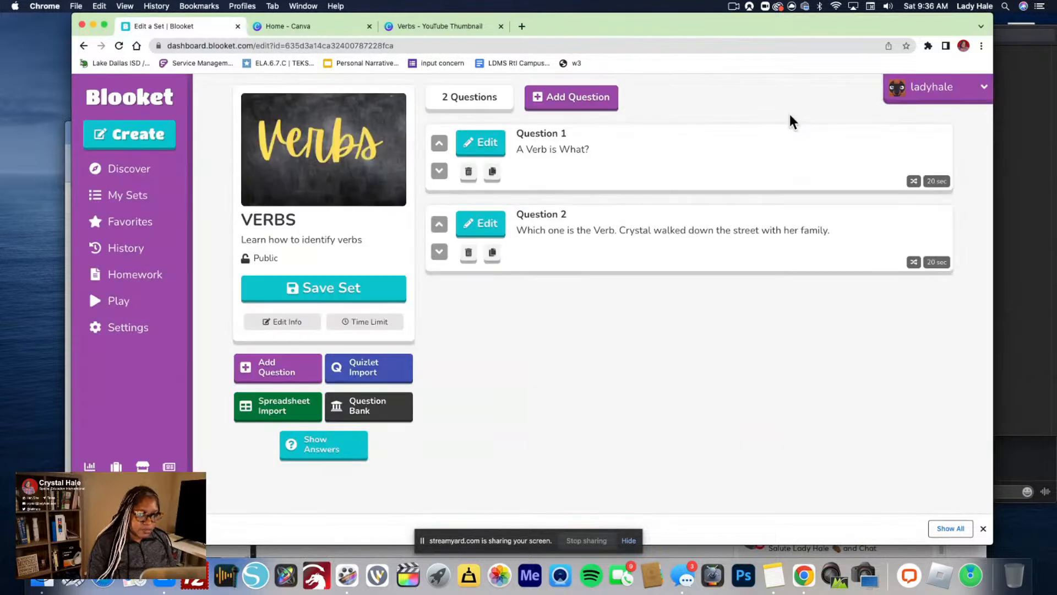
{"action": "left_click", "coordinate": [484, 221]}
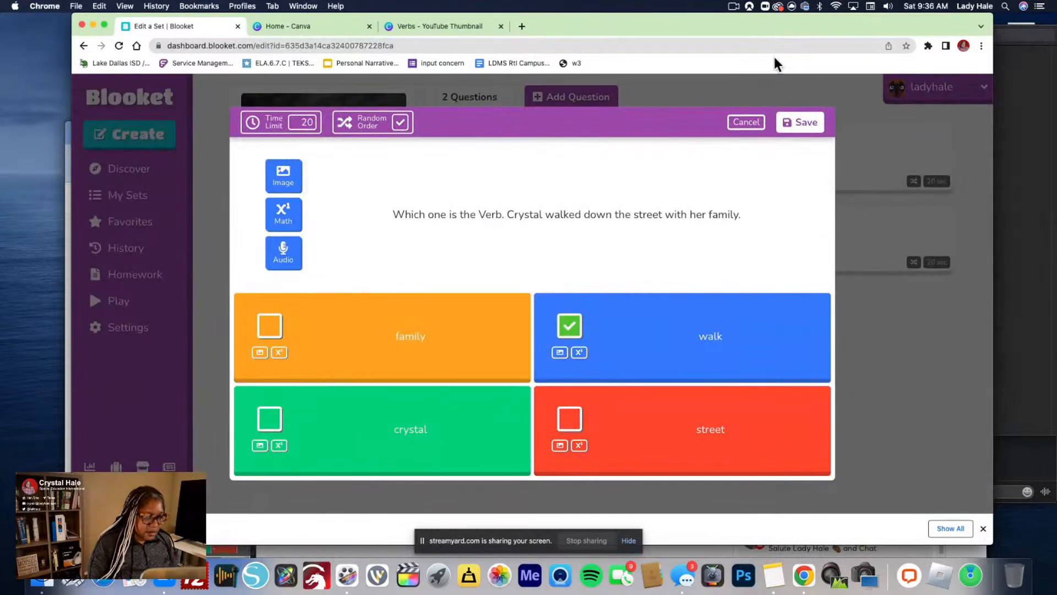
{"action": "left_click", "coordinate": [795, 132]}
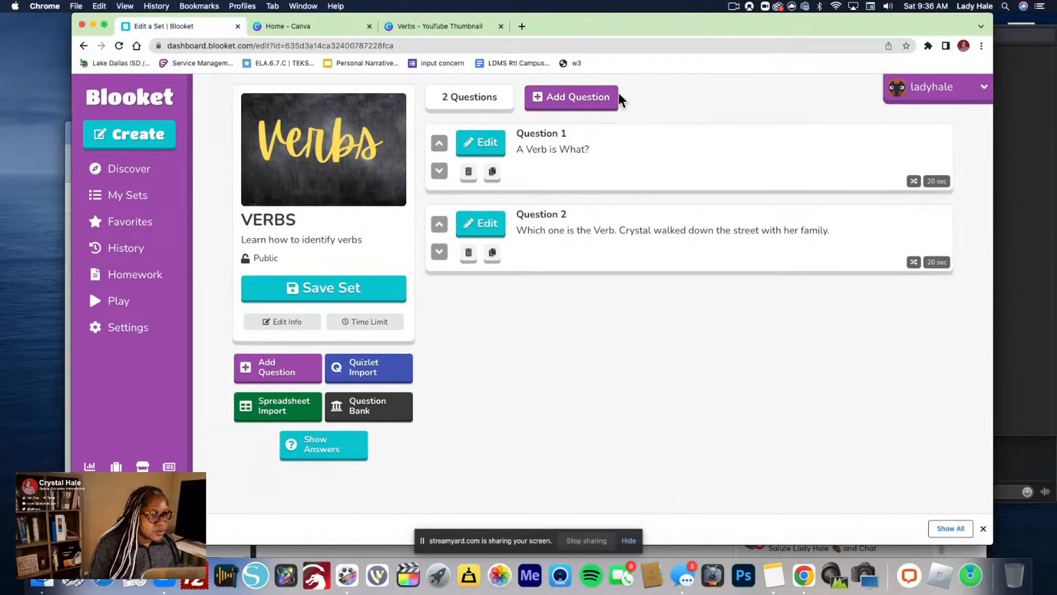
Add a third question whose text is a man's first name followed by "was running with his friends at the footballtrack"
{"action": "left_click", "coordinate": [554, 101]}
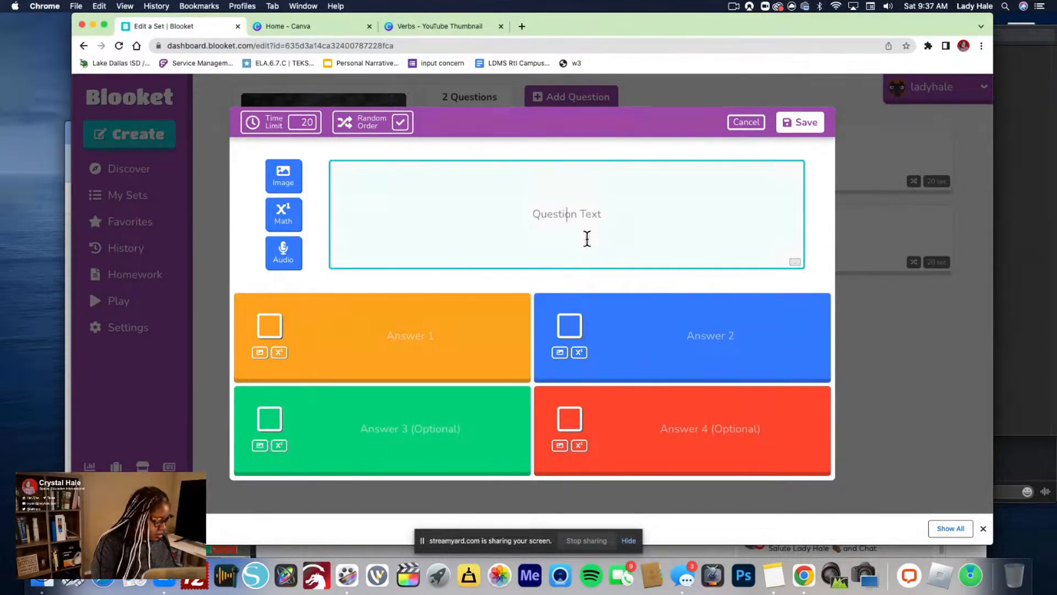
{"action": "type", "text": "kyle"}
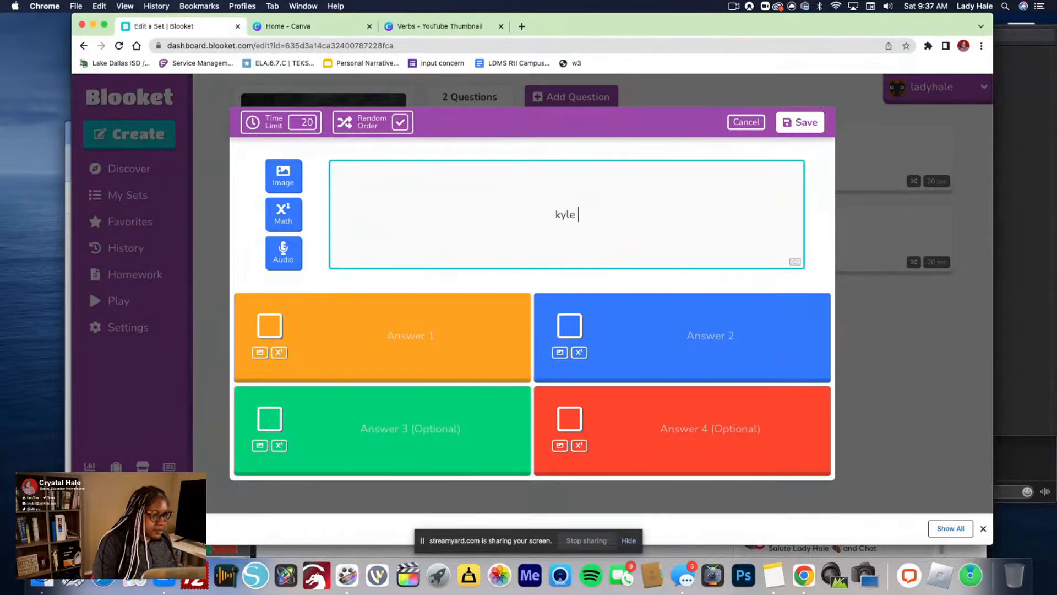
{"action": "key", "text": "BackSpace"}
{"action": "key", "text": "BackSpace"}
{"action": "key", "text": "BackSpace"}
{"action": "key", "text": "BackSpace"}
{"action": "key", "text": "BackSpace"}
{"action": "type", "text": "Kyle sin"}
{"action": "key", "text": "BackSpace"}
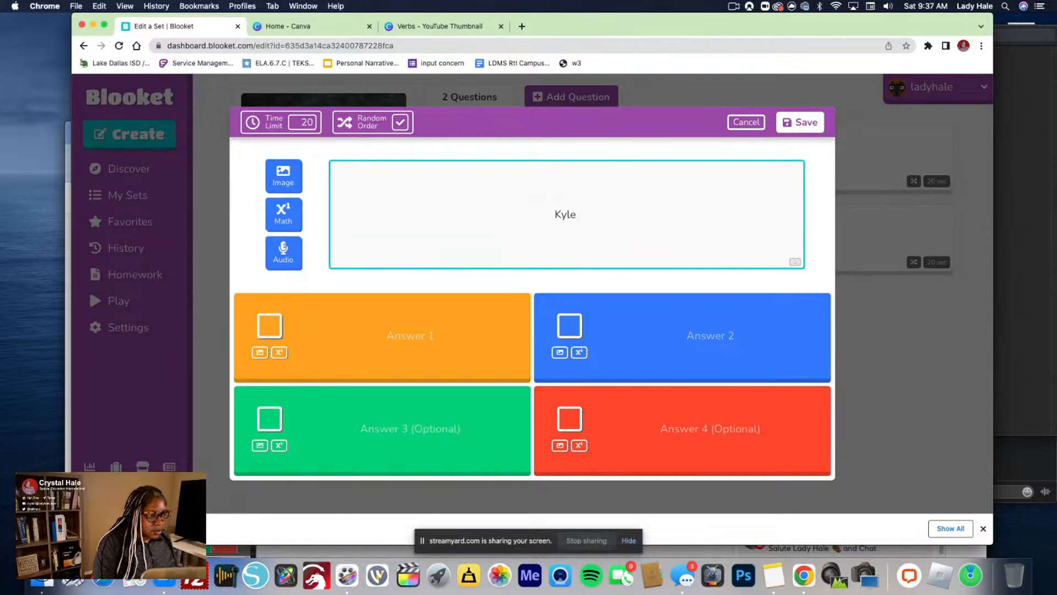
{"action": "type", "text": "was running "}
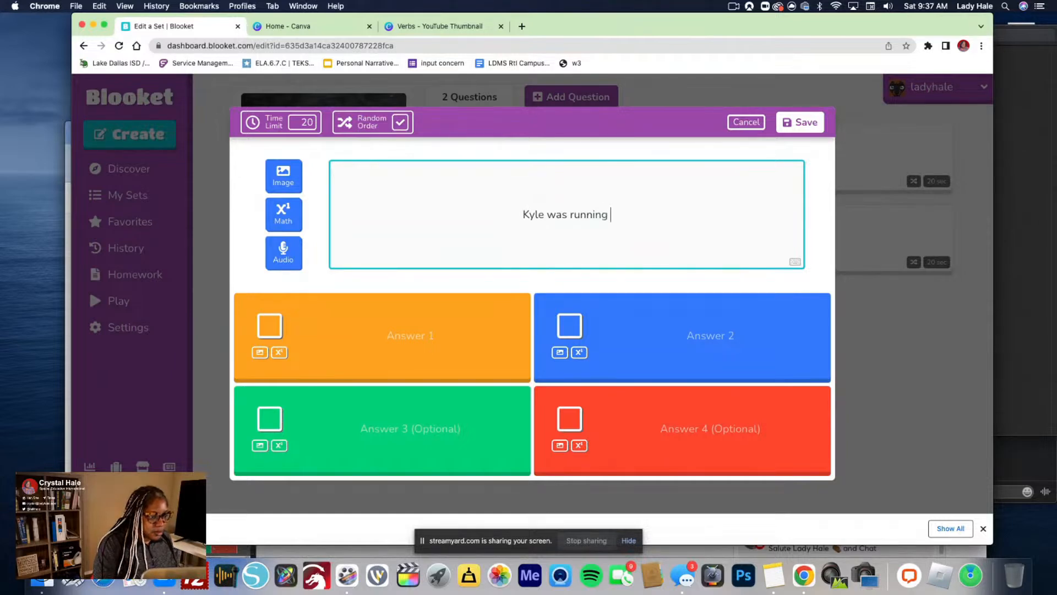
{"action": "type", "text": "with his frie"}
{"action": "type", "text": "nds at the b"}
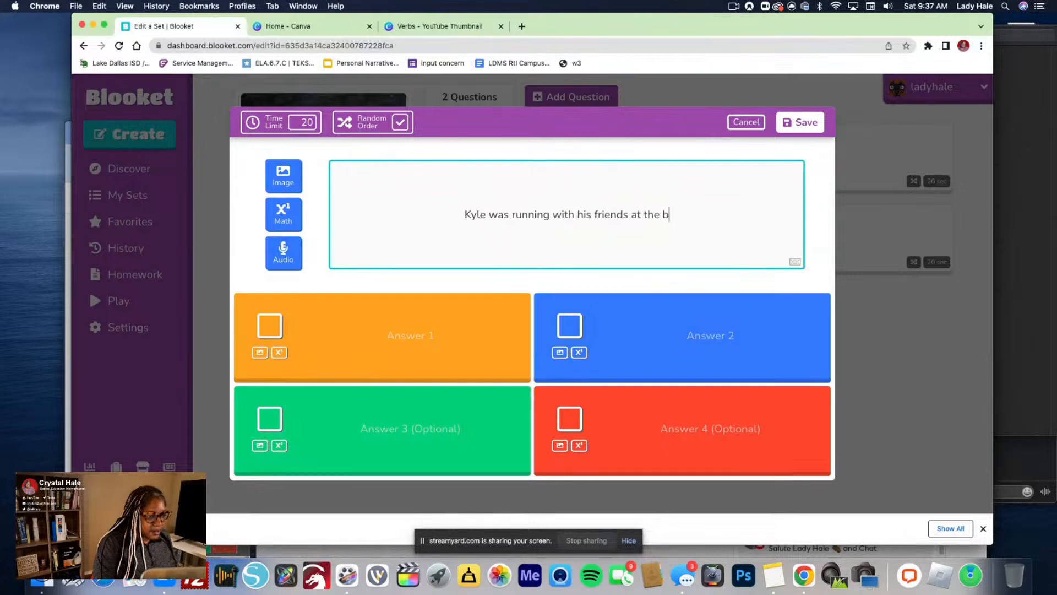
{"action": "key", "text": "BackSpace"}
{"action": "type", "text": "footballtrack"}
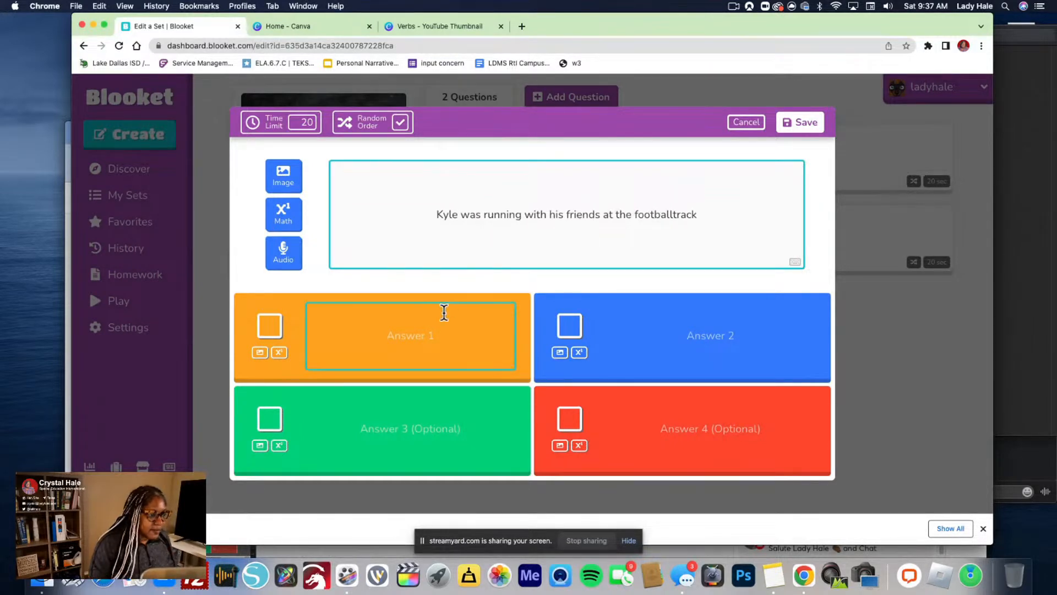
Correct the end of the question text to "football track" as two words and finish it with a period
{"action": "left_click", "coordinate": [417, 435]}
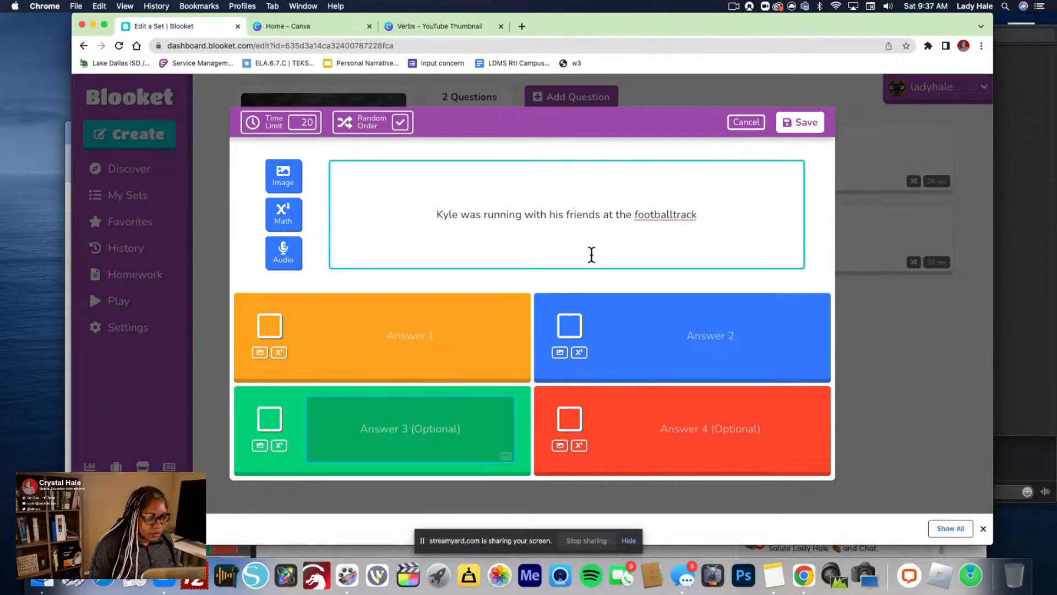
{"action": "left_click", "coordinate": [673, 218]}
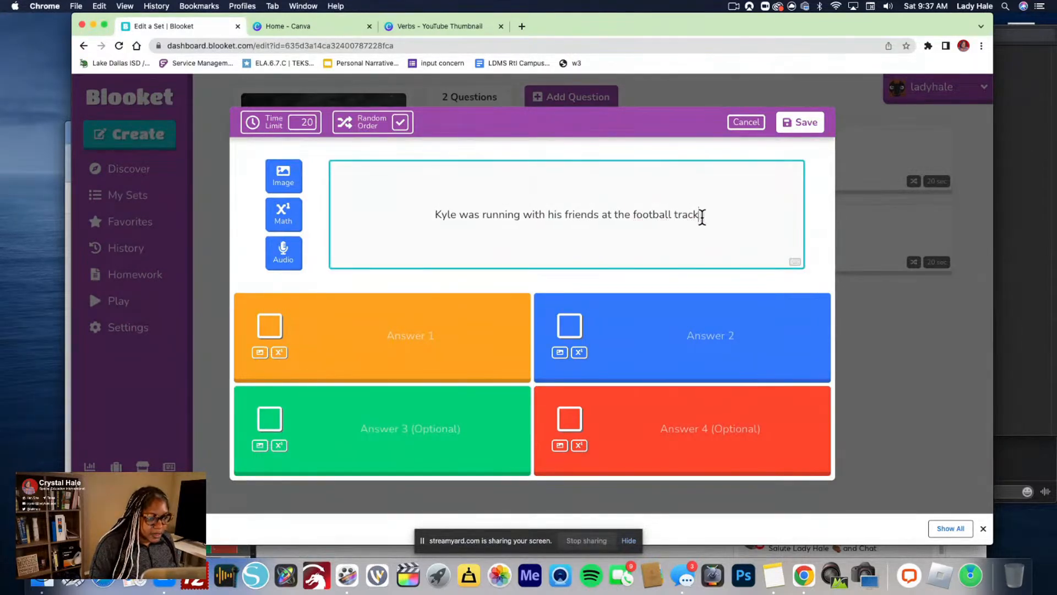
{"action": "type", "text": "."}
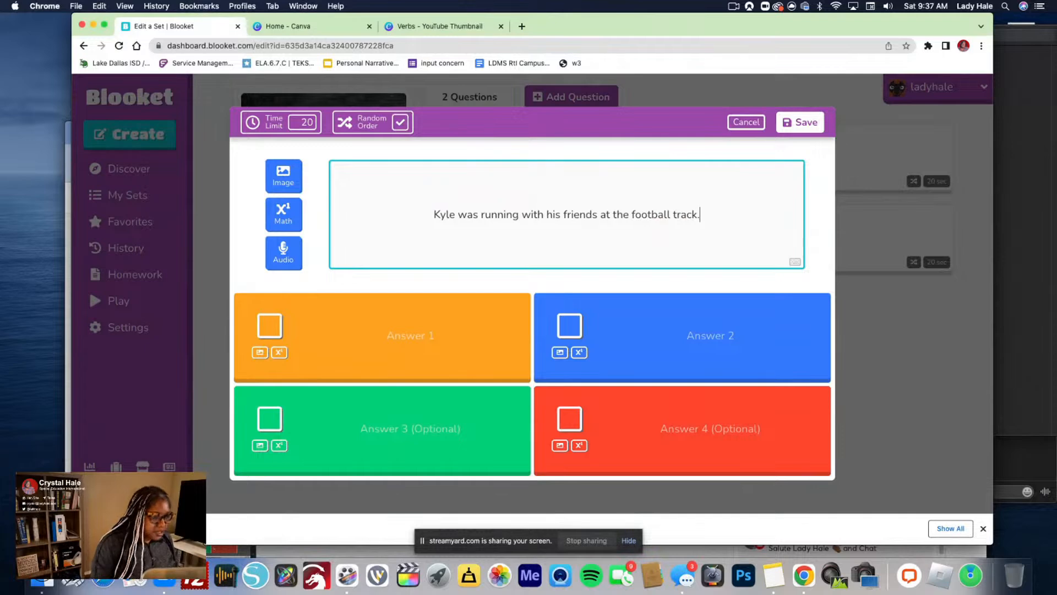
Fill in answer 1 "running" and answer 2 "foot ball track" for the third question
{"action": "left_click", "coordinate": [379, 428]}
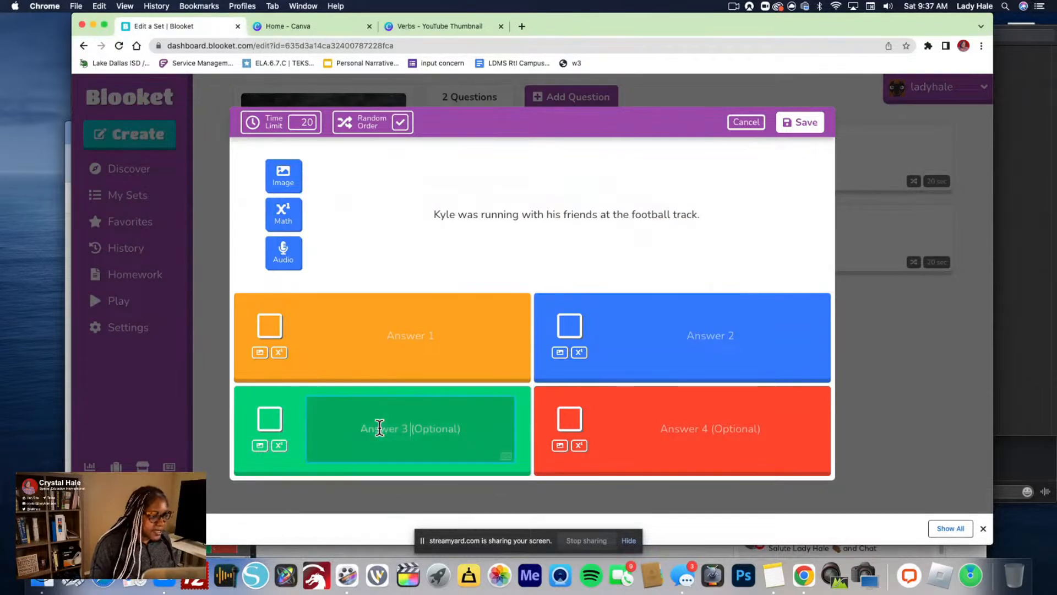
{"action": "left_click", "coordinate": [406, 348]}
{"action": "type", "text": "running"}
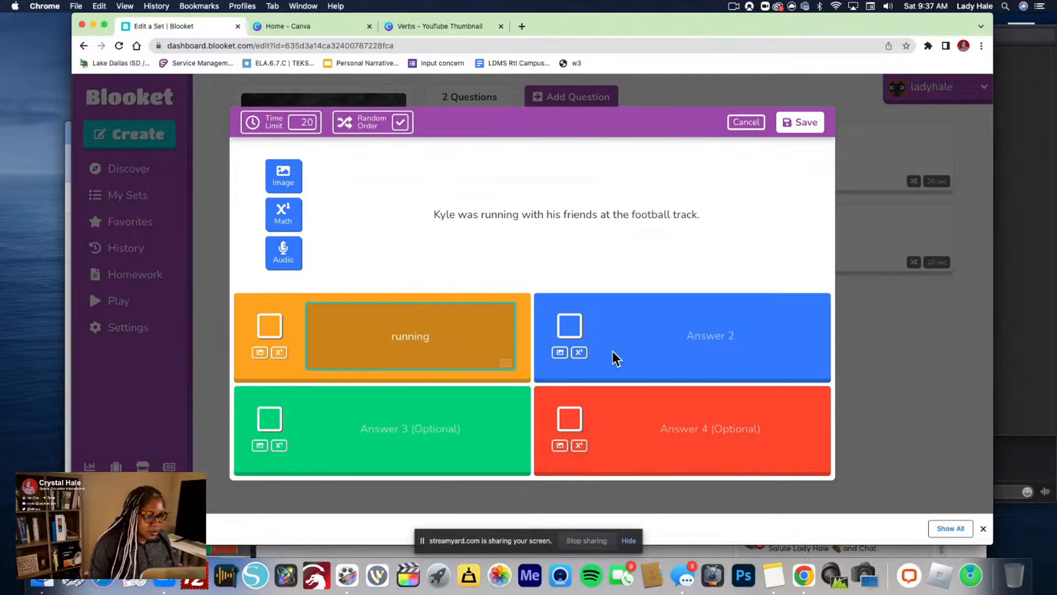
{"action": "left_click", "coordinate": [721, 319]}
{"action": "type", "text": "foot"}
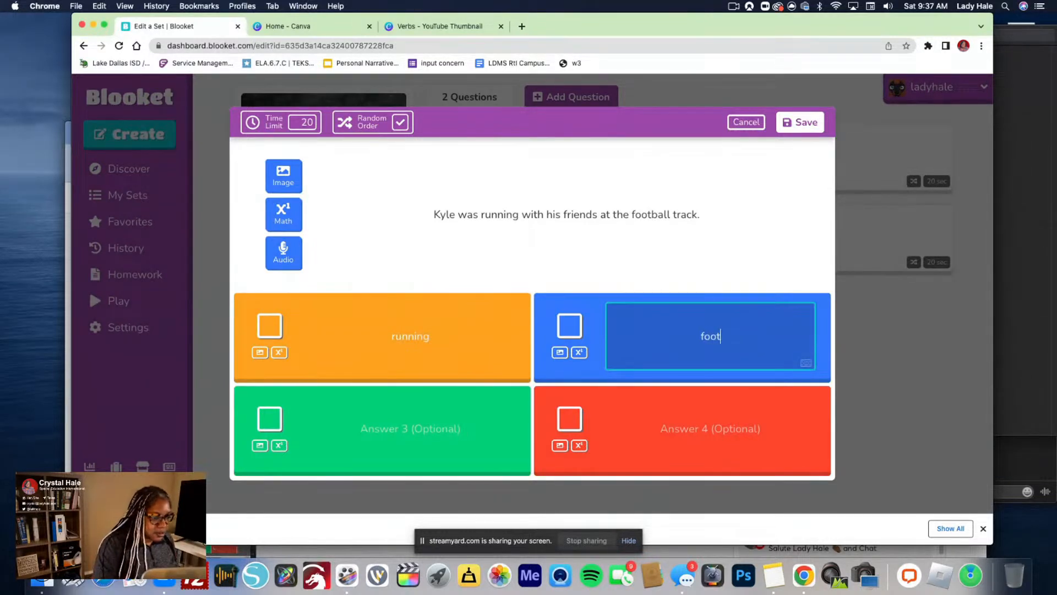
{"action": "type", "text": " ball track"}
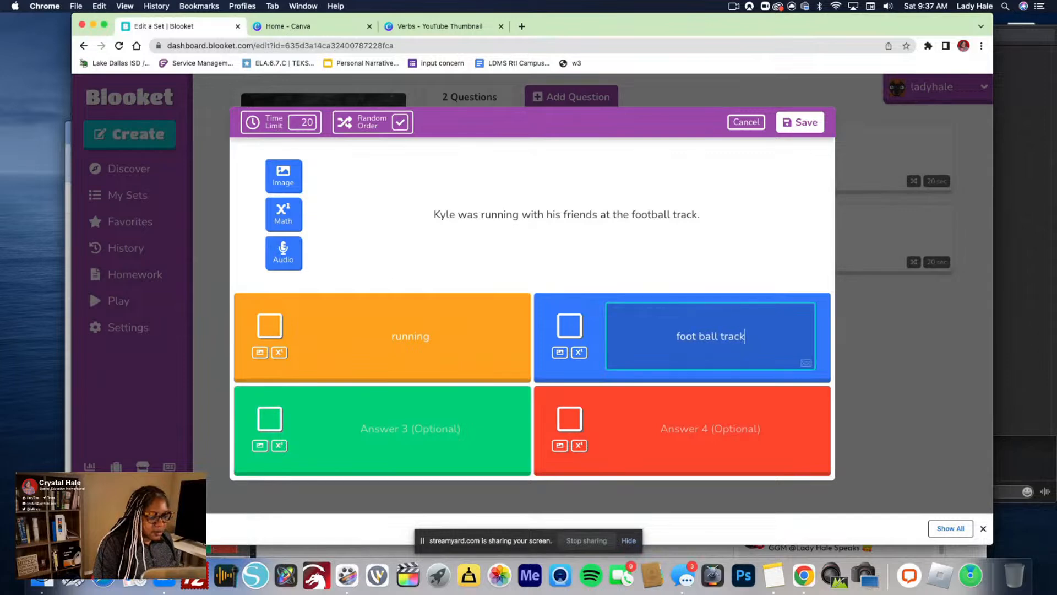
Mark "running" as the correct answer and save the third question
{"action": "left_click", "coordinate": [807, 122]}
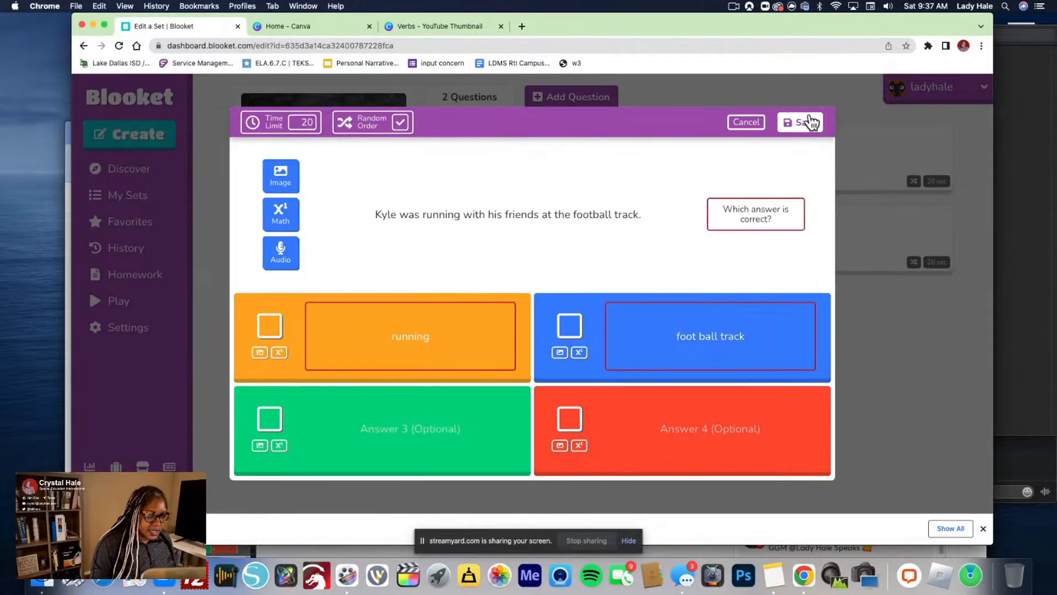
{"action": "left_click", "coordinate": [269, 328]}
{"action": "left_click", "coordinate": [815, 130]}
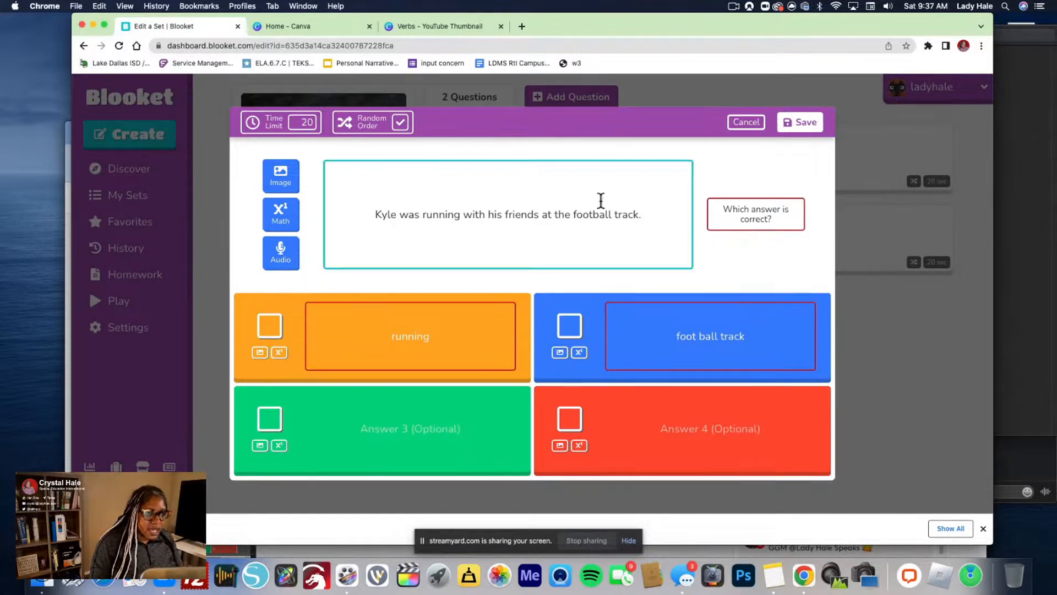
{"action": "left_click", "coordinate": [281, 329]}
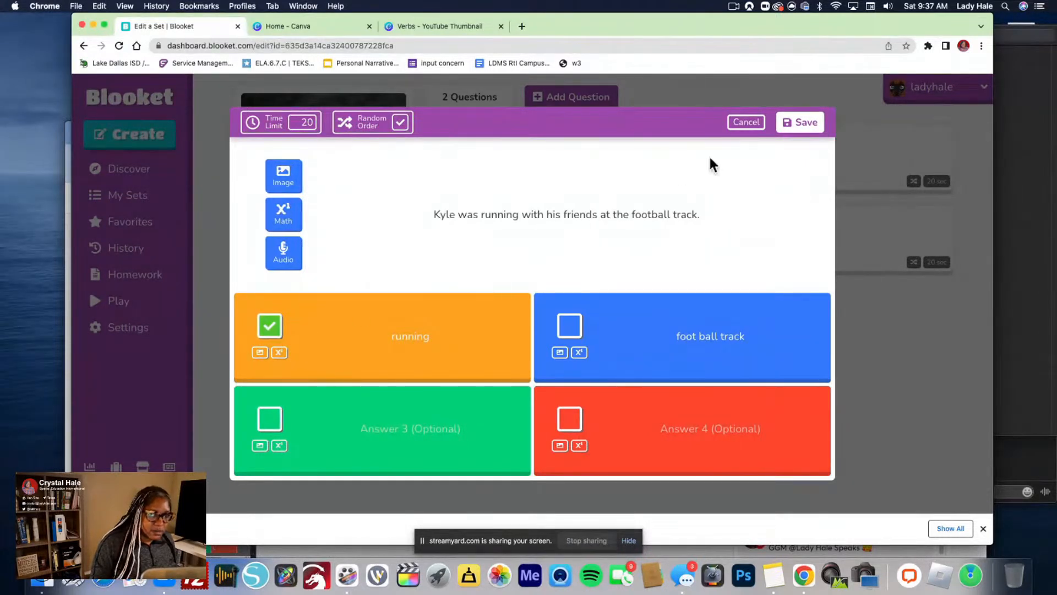
{"action": "left_click", "coordinate": [808, 121]}
Start a blank fourth question in the VERBS set and switch to the StreamYard studio window
{"action": "left_click", "coordinate": [603, 97]}
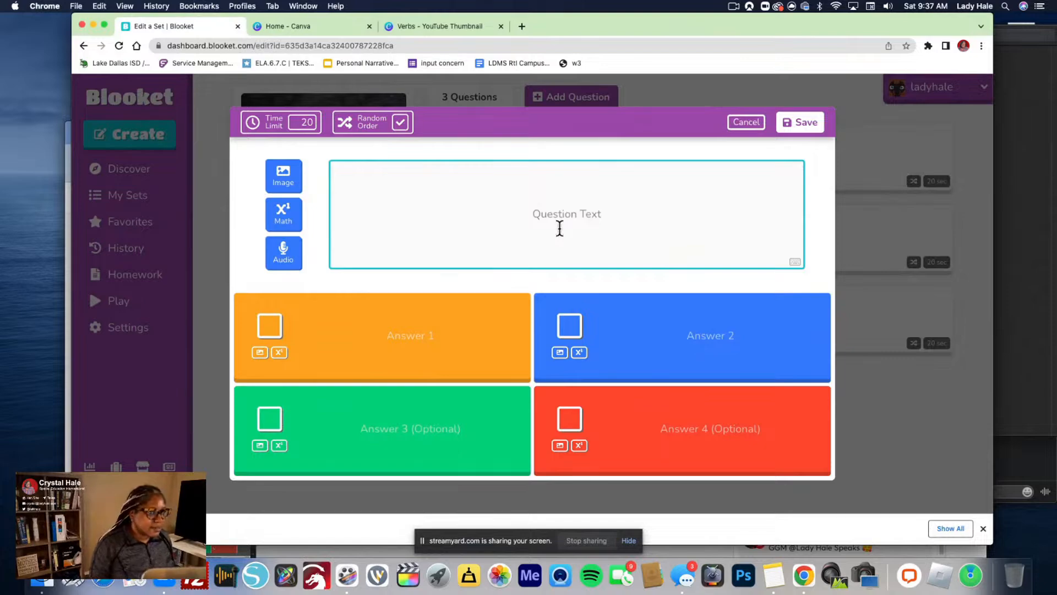
{"action": "left_click_drag", "start_coordinate": [526, 25], "coordinate": [688, 252]}
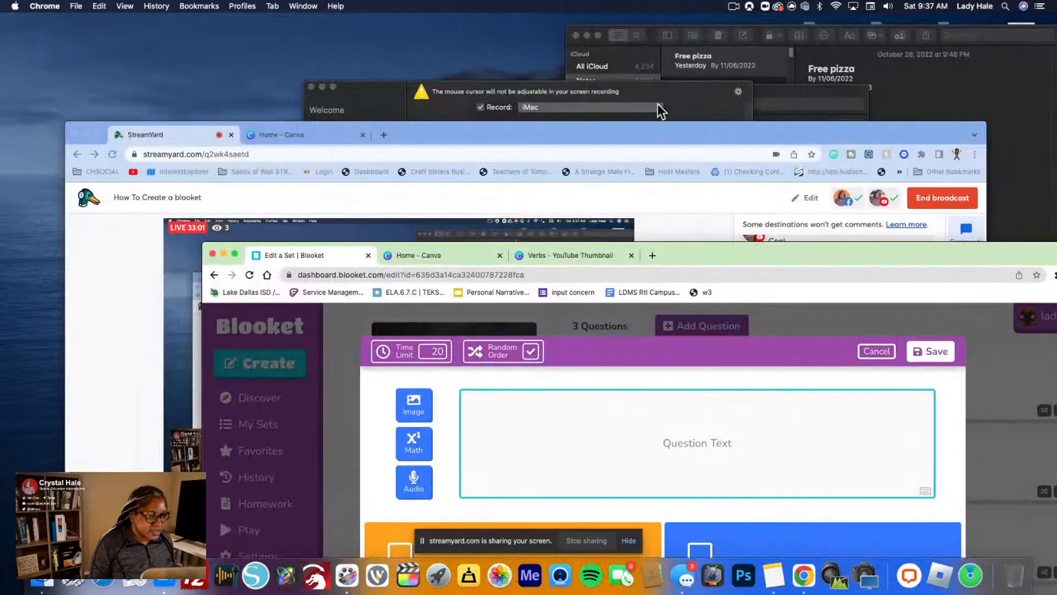
{"action": "left_click_drag", "start_coordinate": [662, 132], "coordinate": [644, 24]}
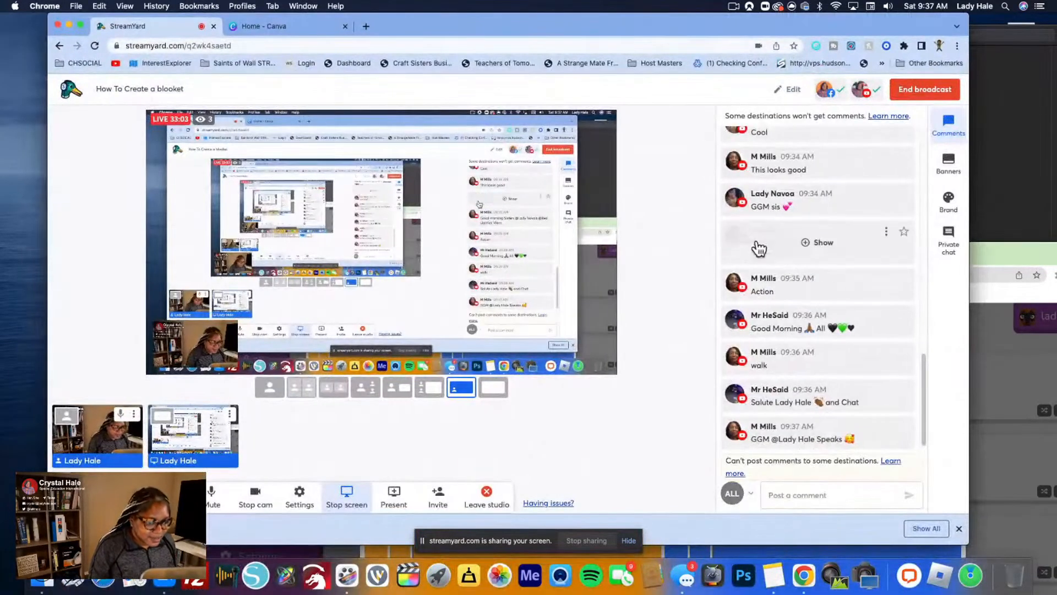
Show the viewer comment "walk" followed by the comment "Action" on the broadcast and look back through the earlier comments
{"action": "left_click", "coordinate": [808, 361]}
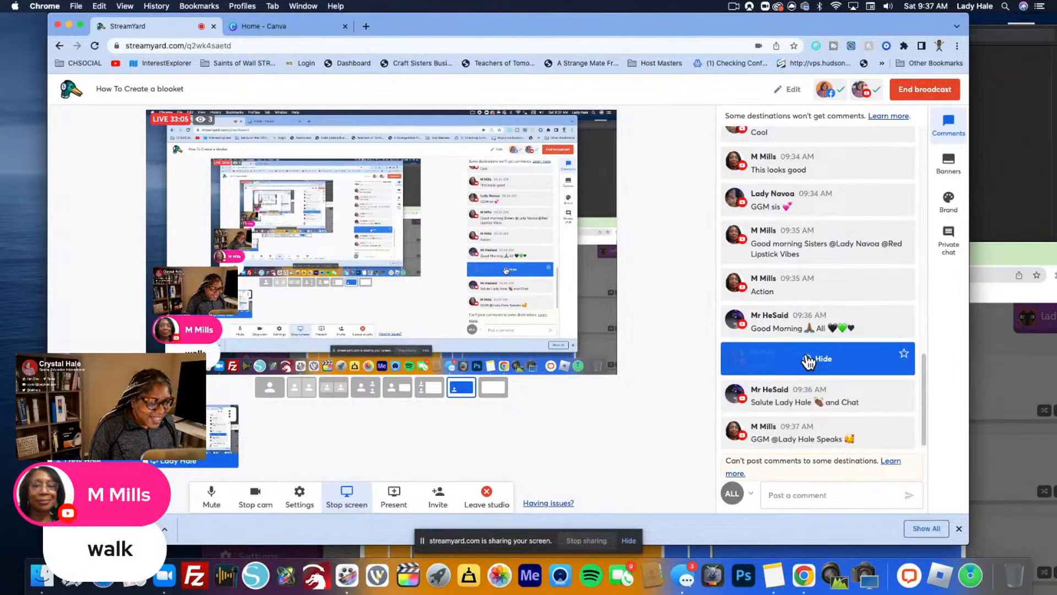
{"action": "left_click", "coordinate": [817, 286]}
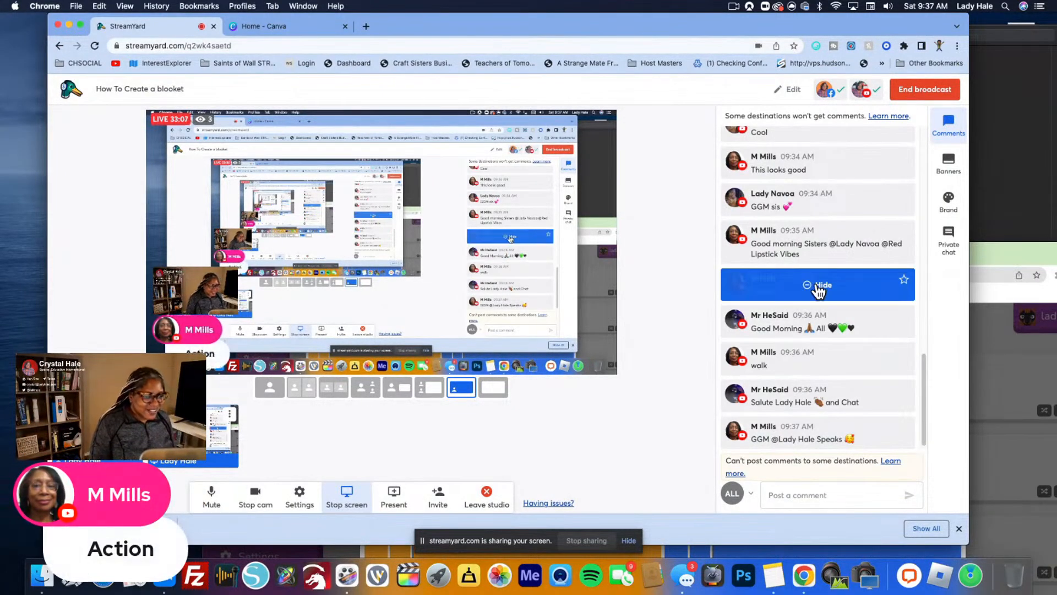
{"action": "scroll", "coordinate": [839, 208], "scroll_direction": "up", "scroll_amount": 1}
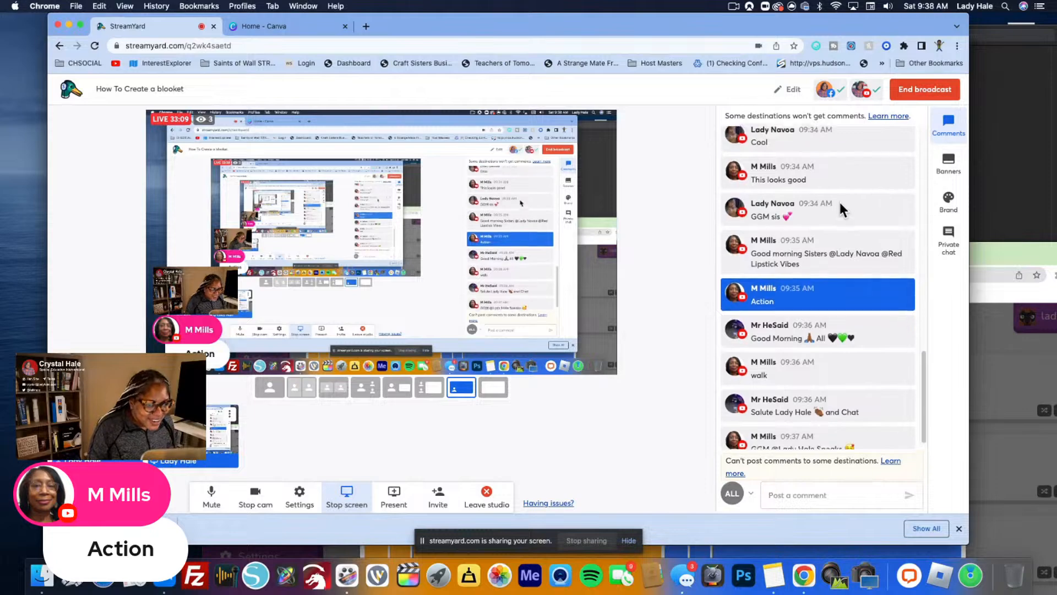
{"action": "scroll", "coordinate": [840, 203], "scroll_direction": "up", "scroll_amount": 2}
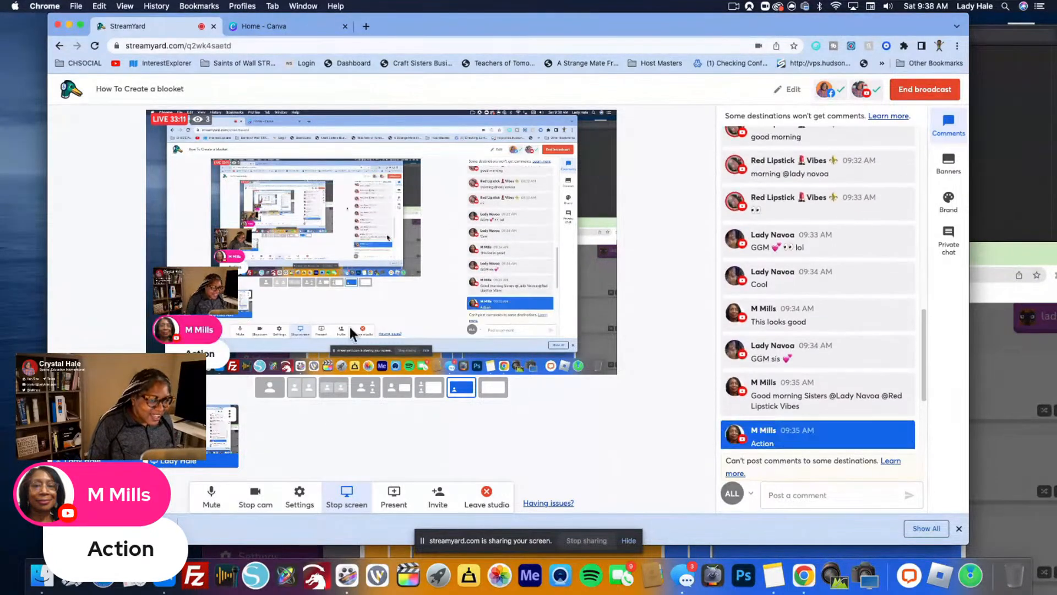
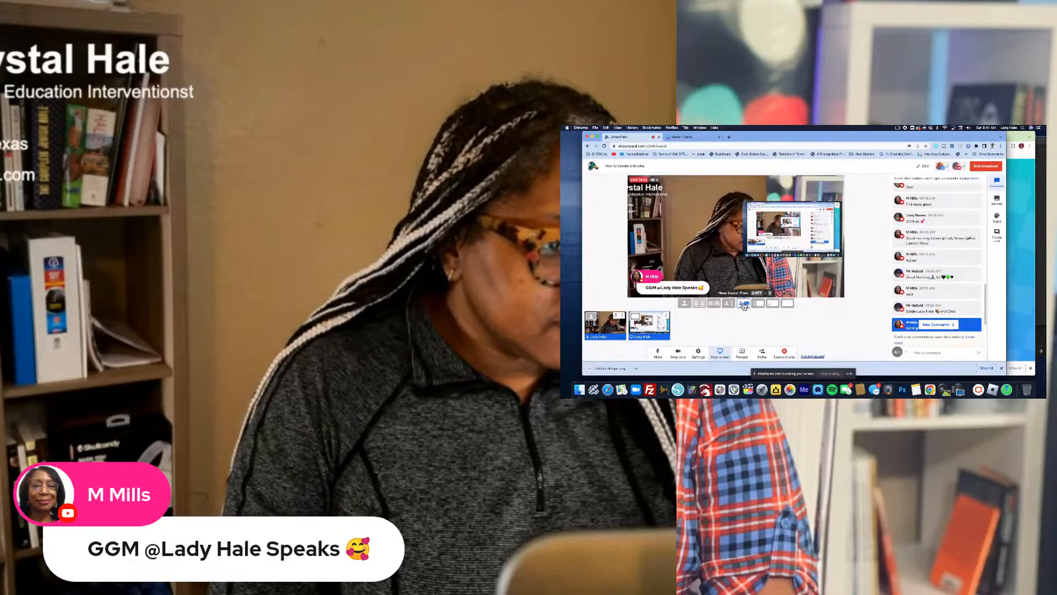
Set the broadcast layout to the full shared screen with a small camera inset
{"action": "left_click", "coordinate": [650, 324]}
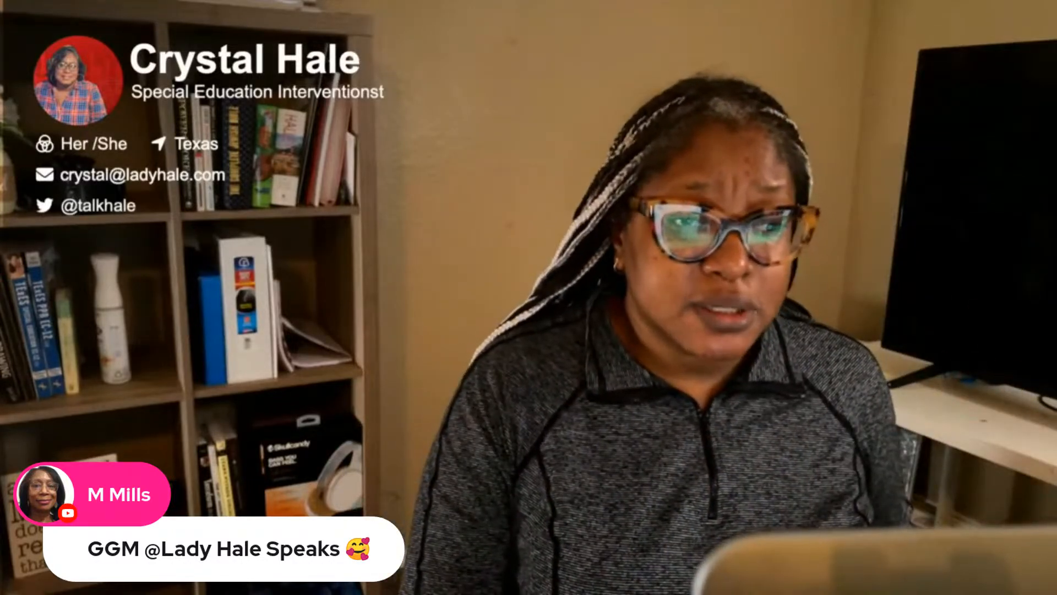
{"action": "left_click", "coordinate": [461, 389]}
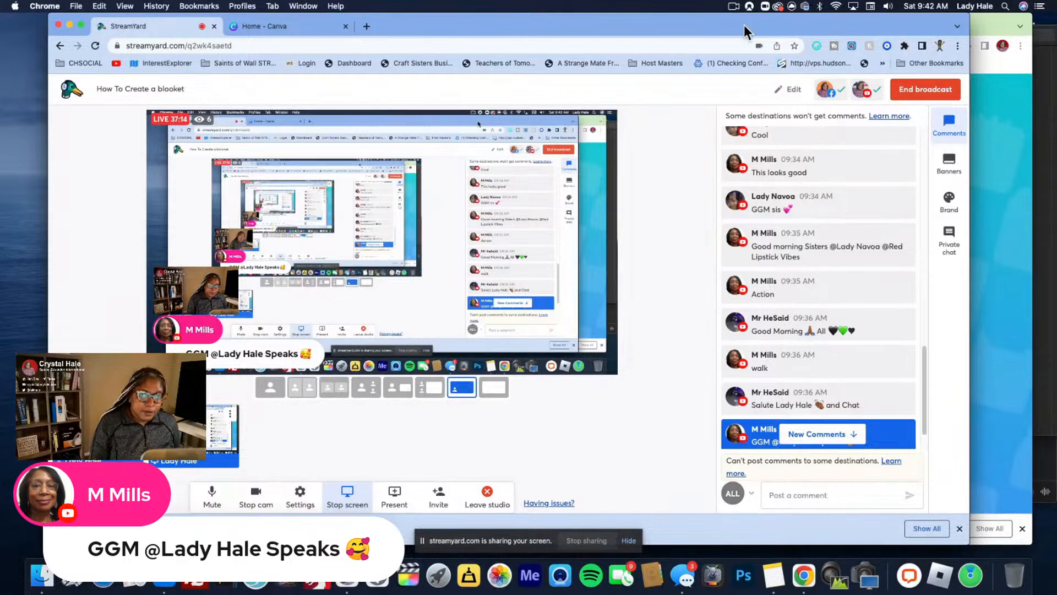
Switch to the Blooket browser window, close the old Host Blooket page and return to My Sets
{"action": "left_click_drag", "start_coordinate": [1021, 17], "coordinate": [948, 6]}
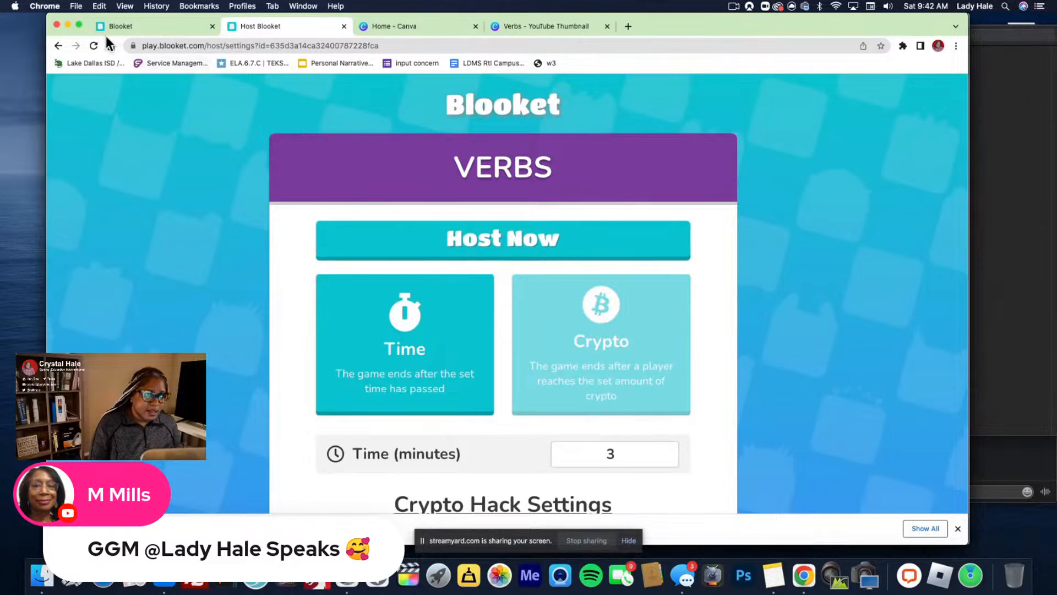
{"action": "left_click", "coordinate": [136, 24]}
{"action": "left_click", "coordinate": [344, 26]}
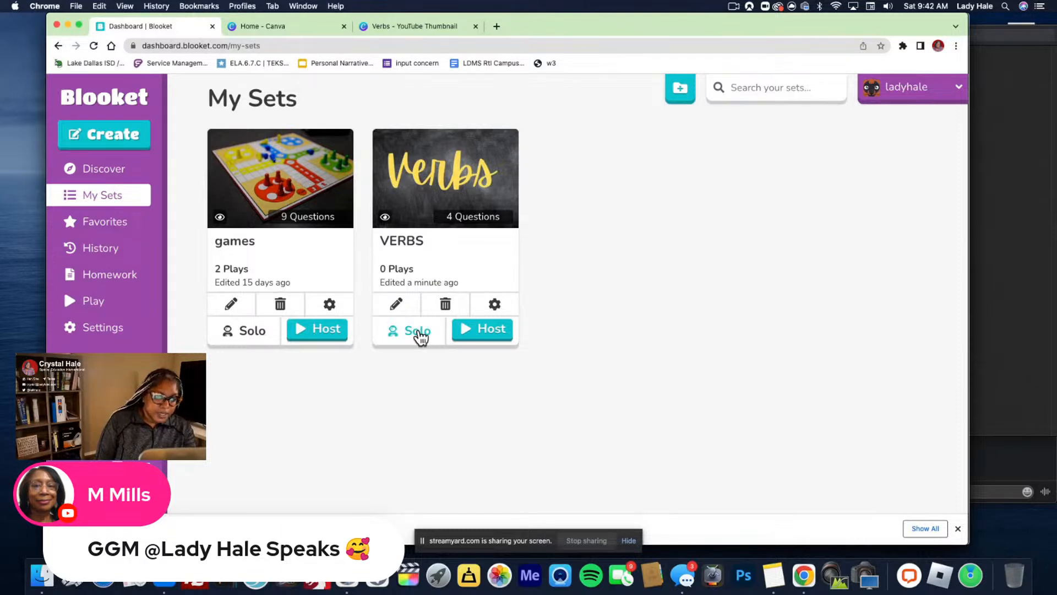
Host the VERBS set with Crypto Hack as the game mode
{"action": "left_click", "coordinate": [469, 330]}
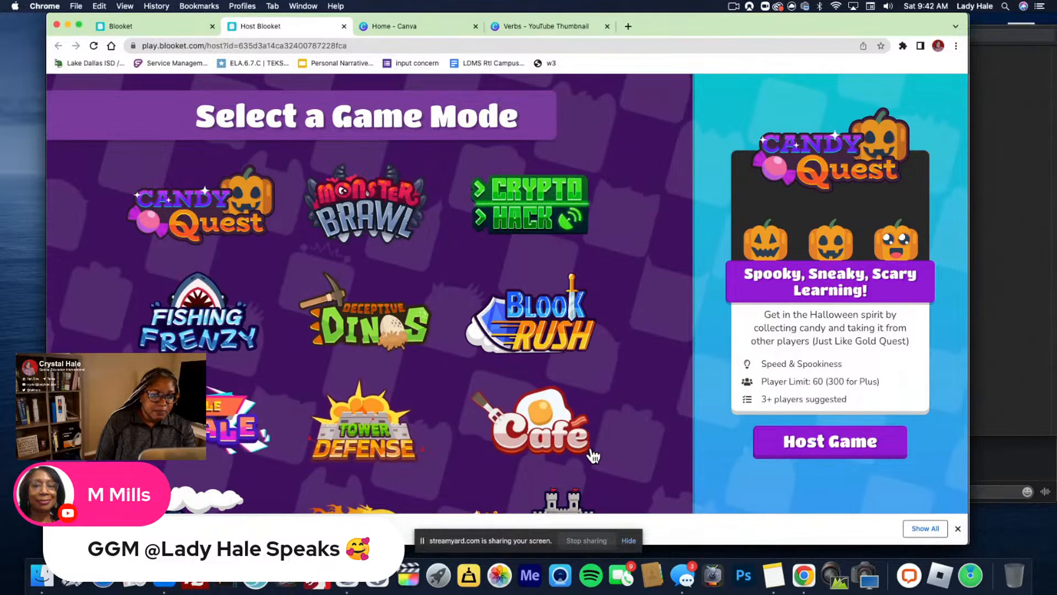
{"action": "scroll", "coordinate": [352, 479], "scroll_direction": "down", "scroll_amount": 3}
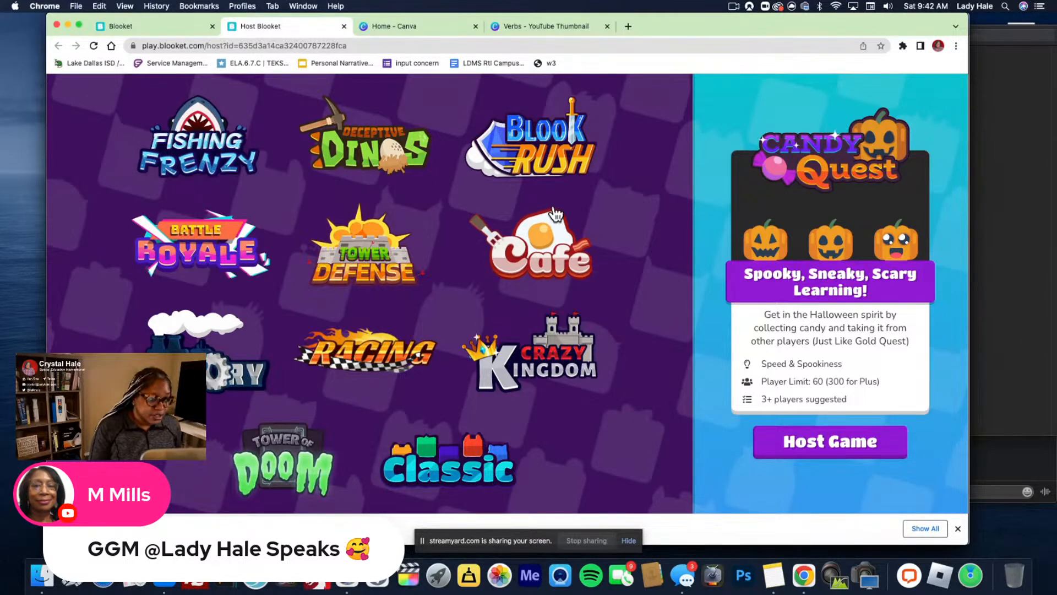
{"action": "scroll", "coordinate": [556, 215], "scroll_direction": "up", "scroll_amount": 3}
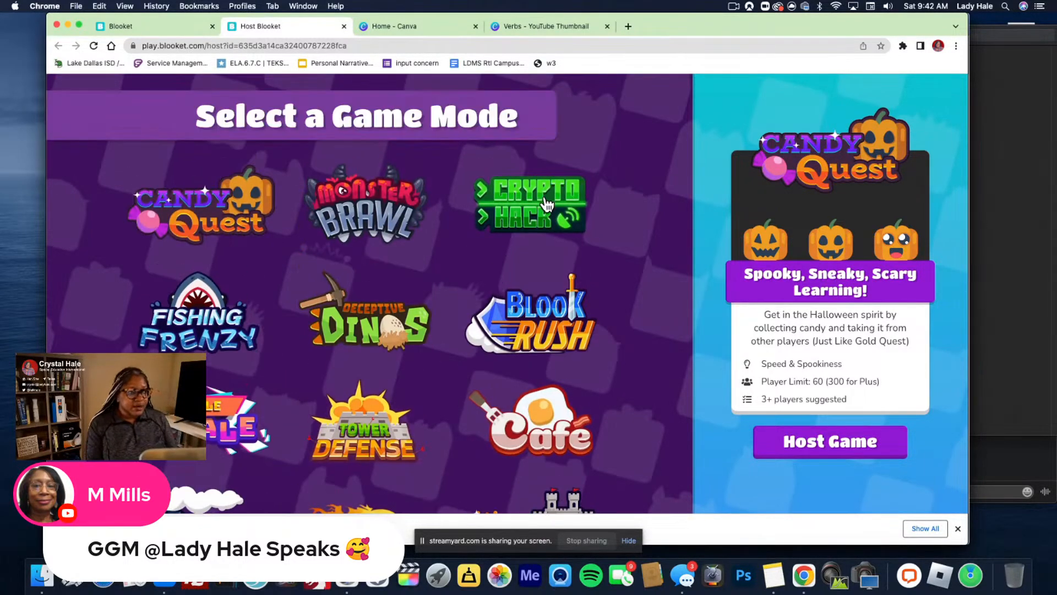
{"action": "left_click", "coordinate": [546, 206]}
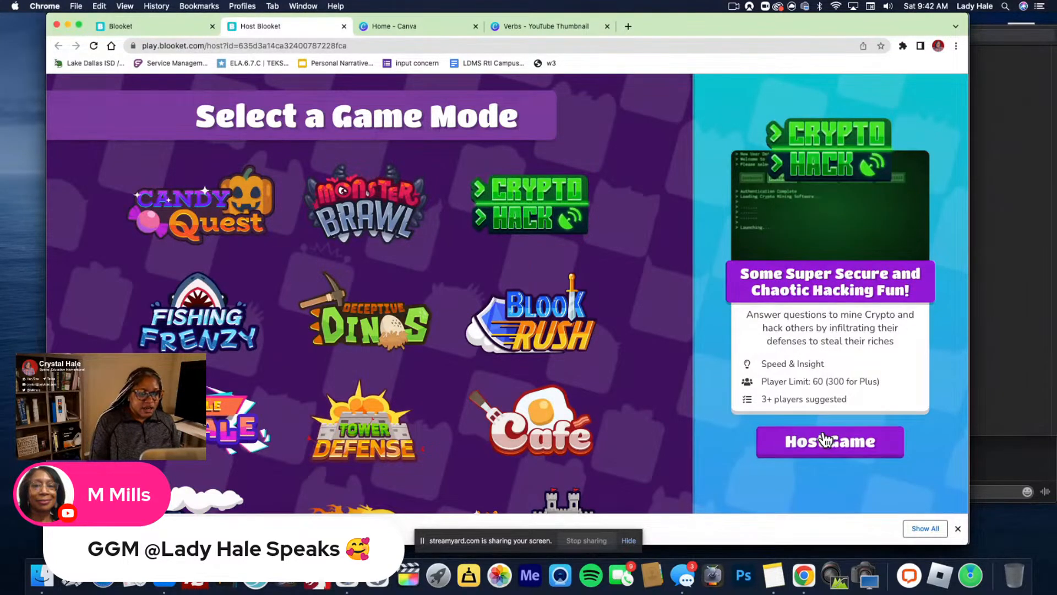
{"action": "left_click", "coordinate": [824, 440]}
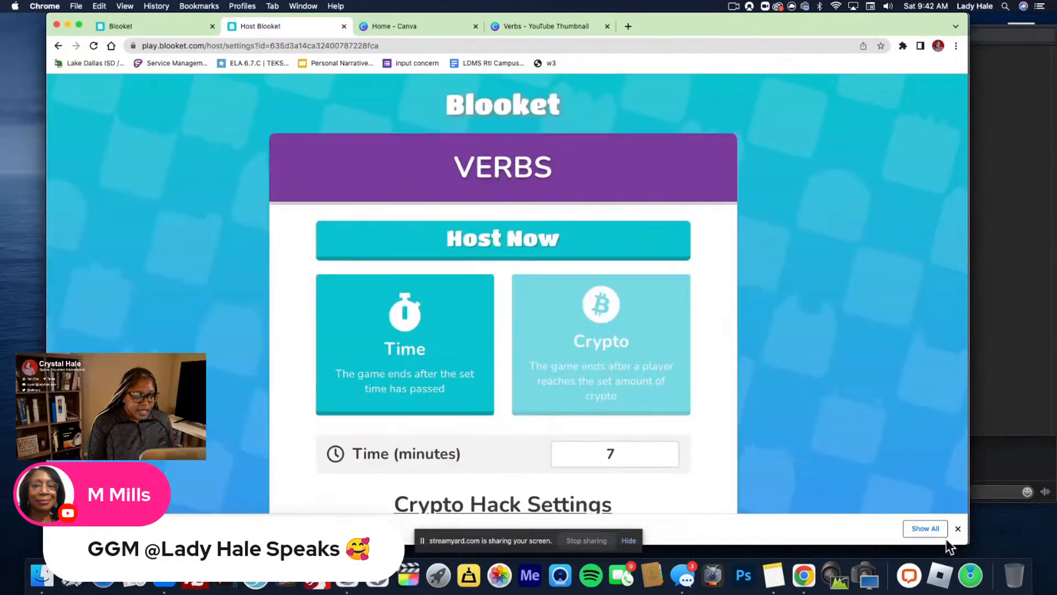
Dismiss the downloads bar and make the game end by Time after 3 minutes
{"action": "left_click", "coordinate": [958, 528]}
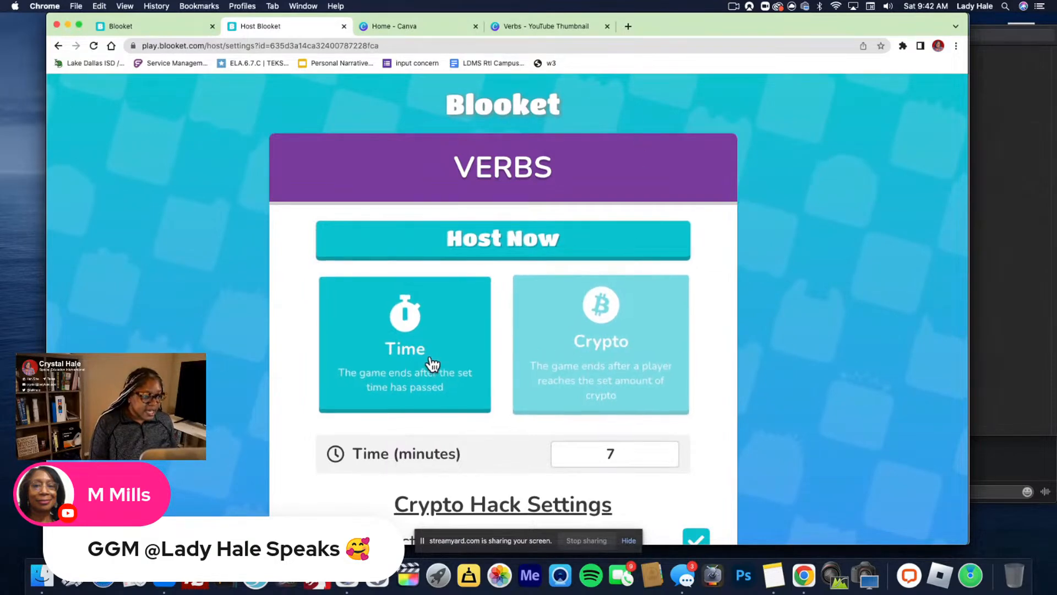
{"action": "left_click", "coordinate": [379, 373]}
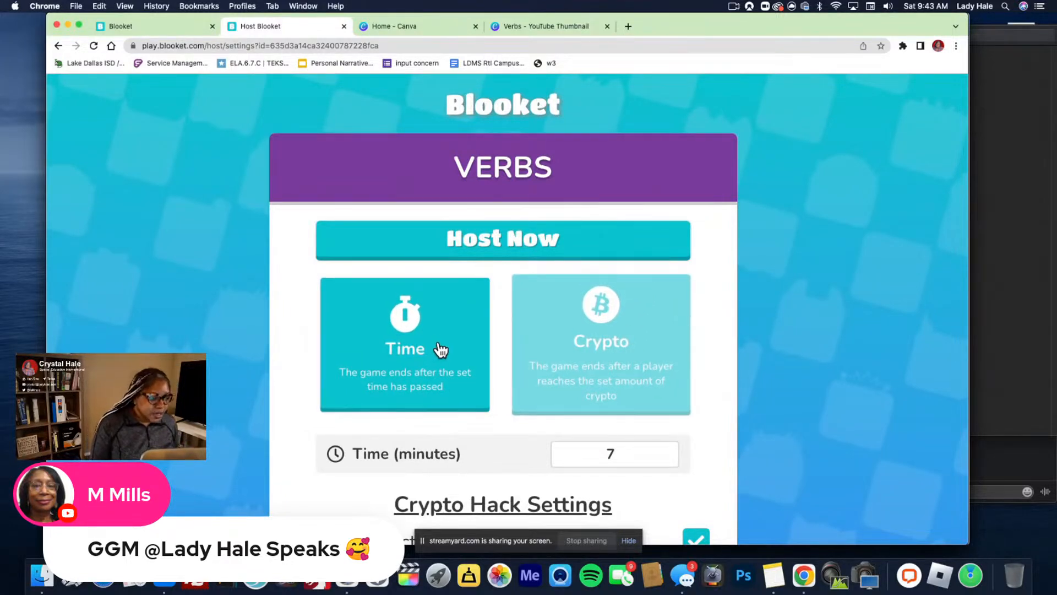
{"action": "left_click_drag", "start_coordinate": [618, 451], "coordinate": [602, 453]}
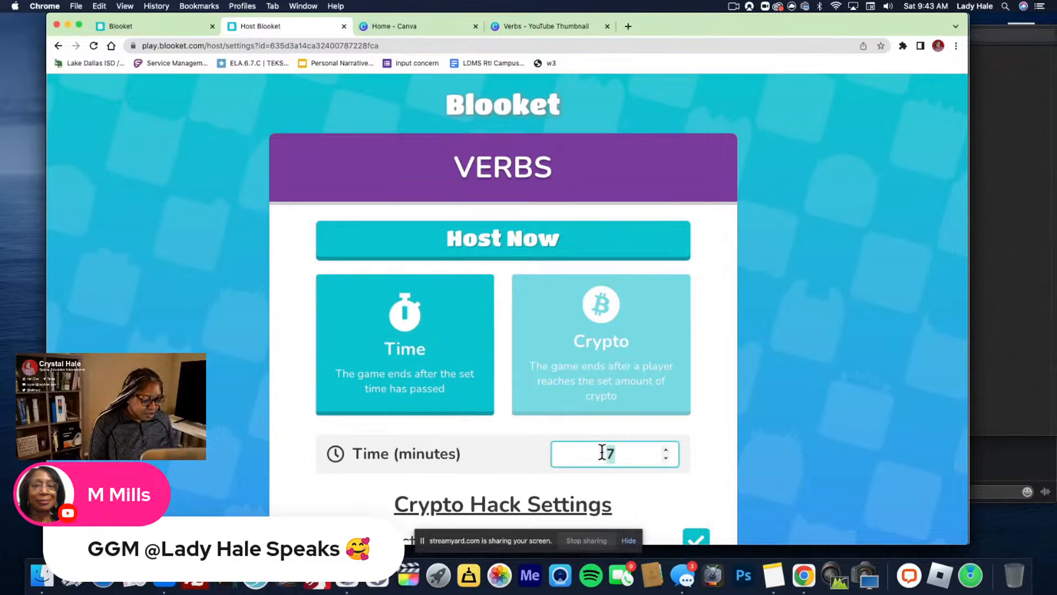
{"action": "type", "text": "3"}
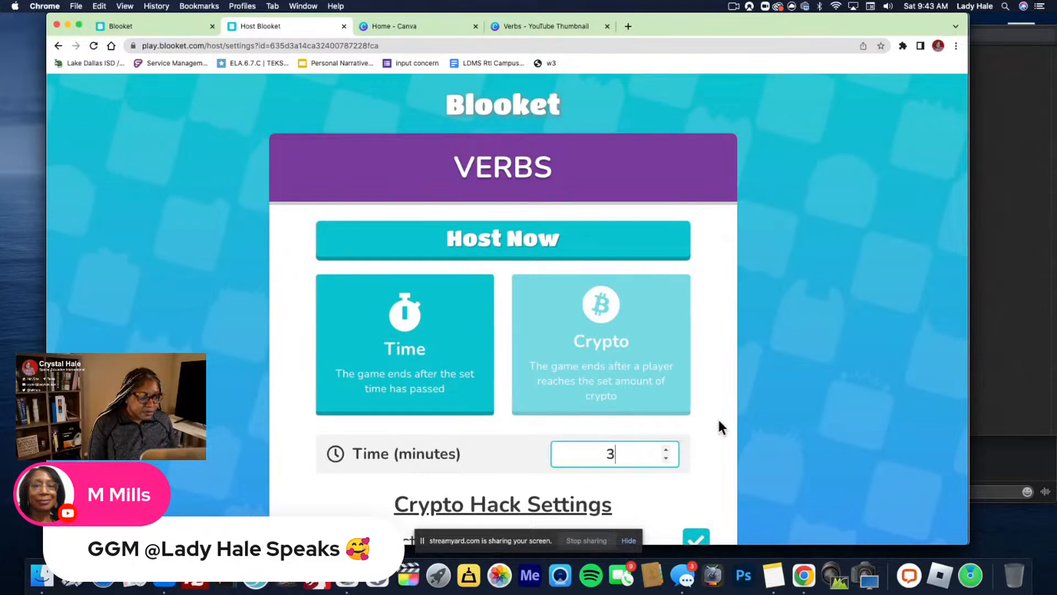
{"action": "left_click", "coordinate": [721, 316]}
Enable Use Random Names in the Crypto Hack settings and start hosting the game now
{"action": "scroll", "coordinate": [532, 376], "scroll_direction": "down", "scroll_amount": 3}
{"action": "scroll", "coordinate": [531, 376], "scroll_direction": "down", "scroll_amount": 1}
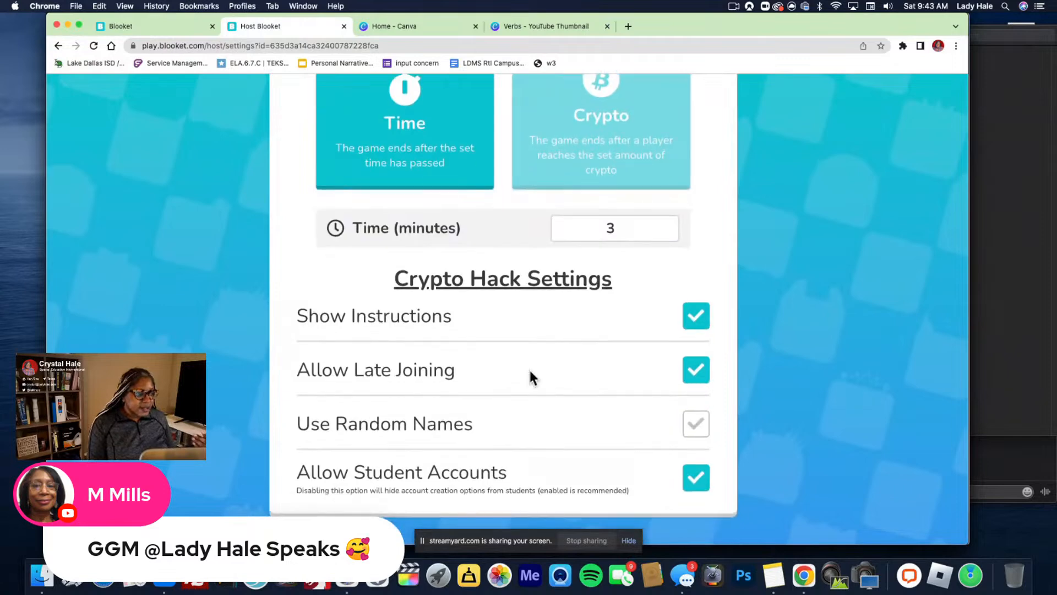
{"action": "left_click", "coordinate": [701, 430]}
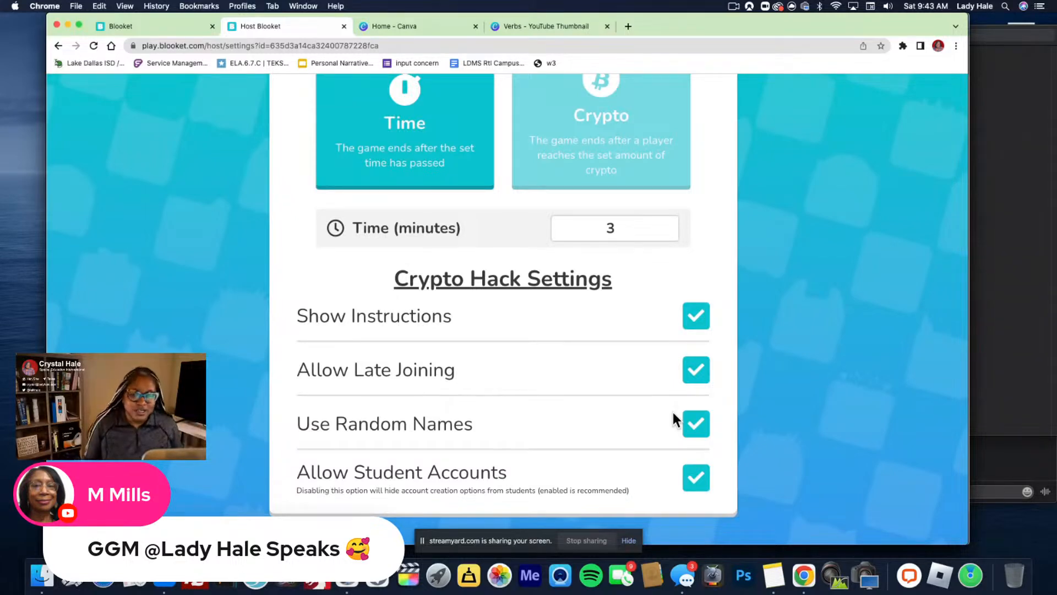
{"action": "left_click", "coordinate": [695, 424]}
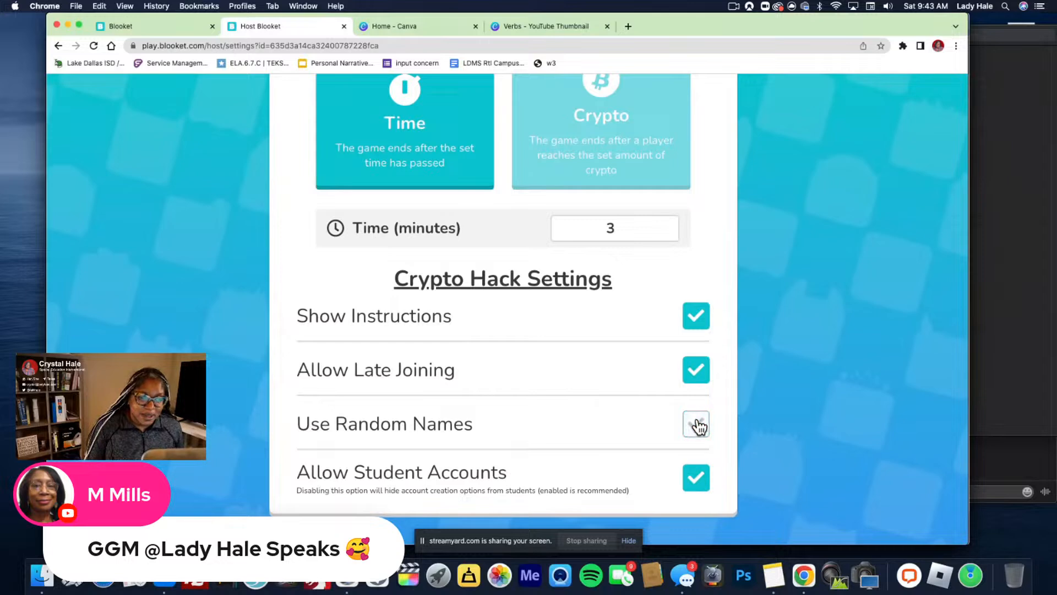
{"action": "left_click", "coordinate": [698, 426]}
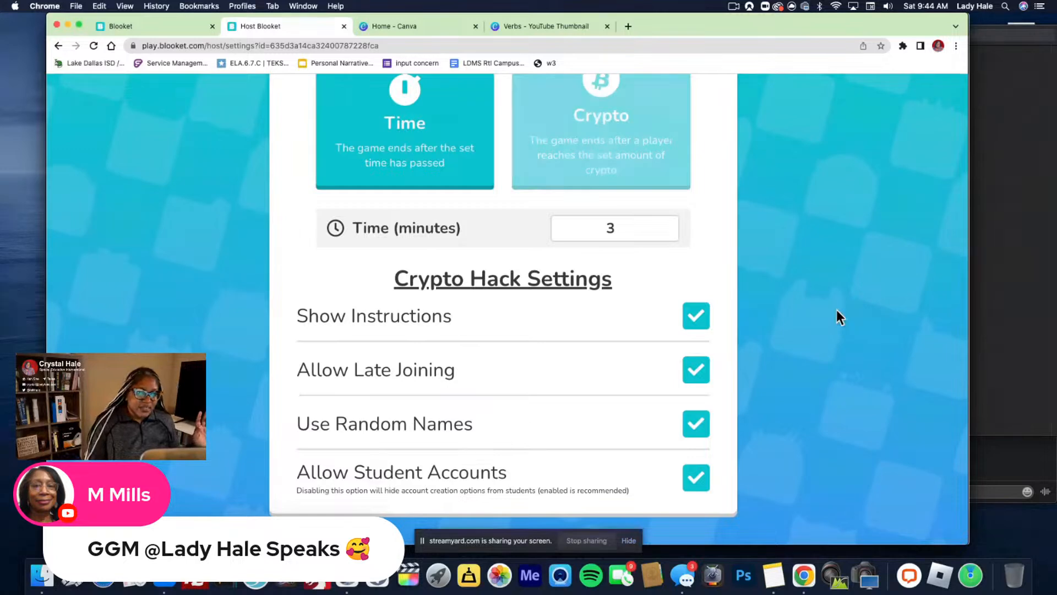
{"action": "scroll", "coordinate": [834, 311], "scroll_direction": "up", "scroll_amount": 5}
{"action": "left_click", "coordinate": [569, 205]}
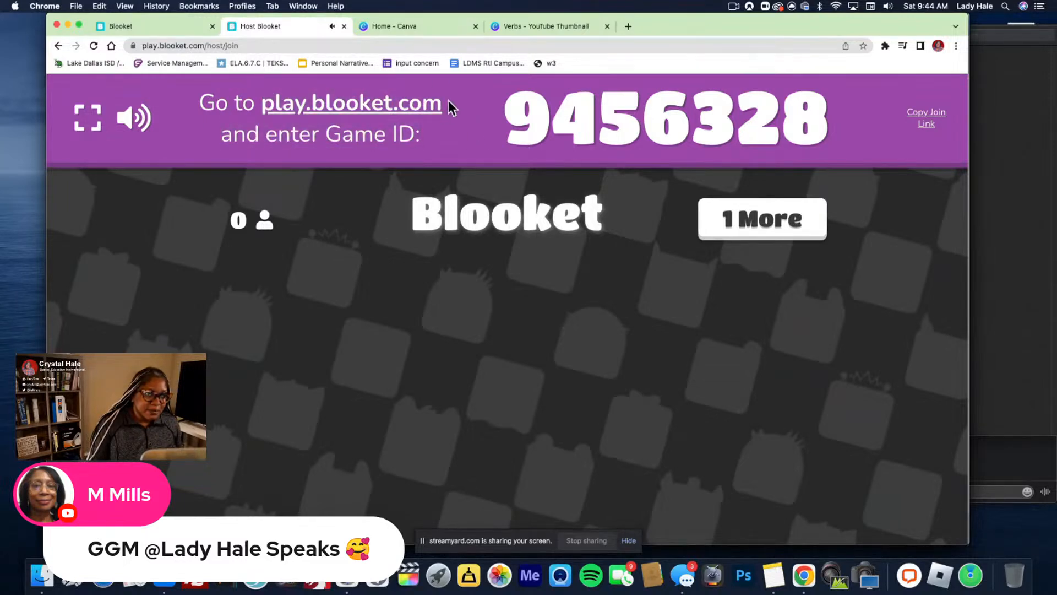
Mute the game lobby's sound and copy the join address play.blooket.com
{"action": "left_click_drag", "start_coordinate": [446, 102], "coordinate": [260, 103]}
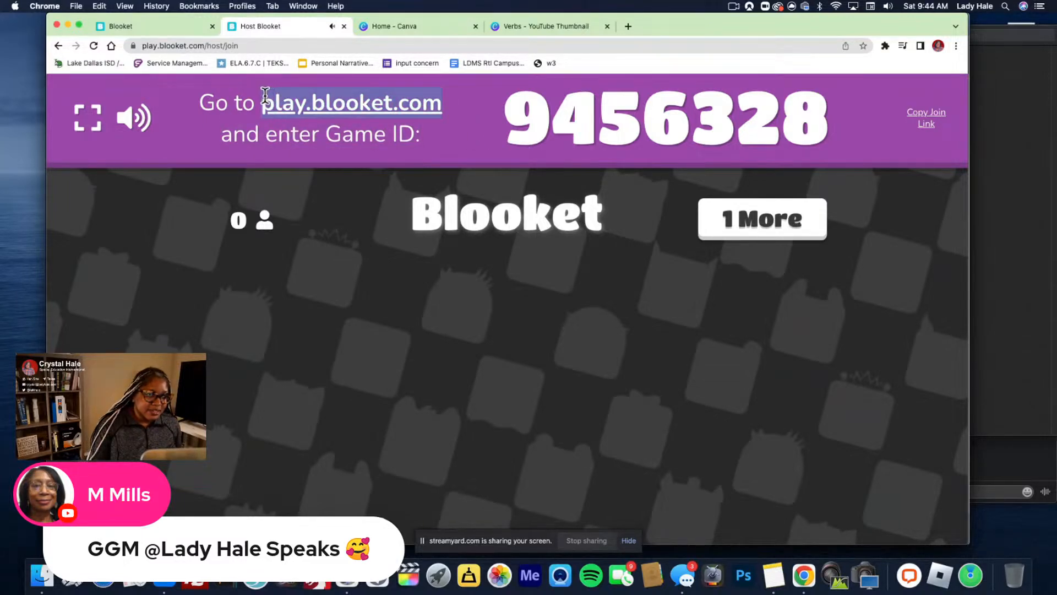
{"action": "right_click", "coordinate": [297, 100]}
{"action": "left_click", "coordinate": [136, 124]}
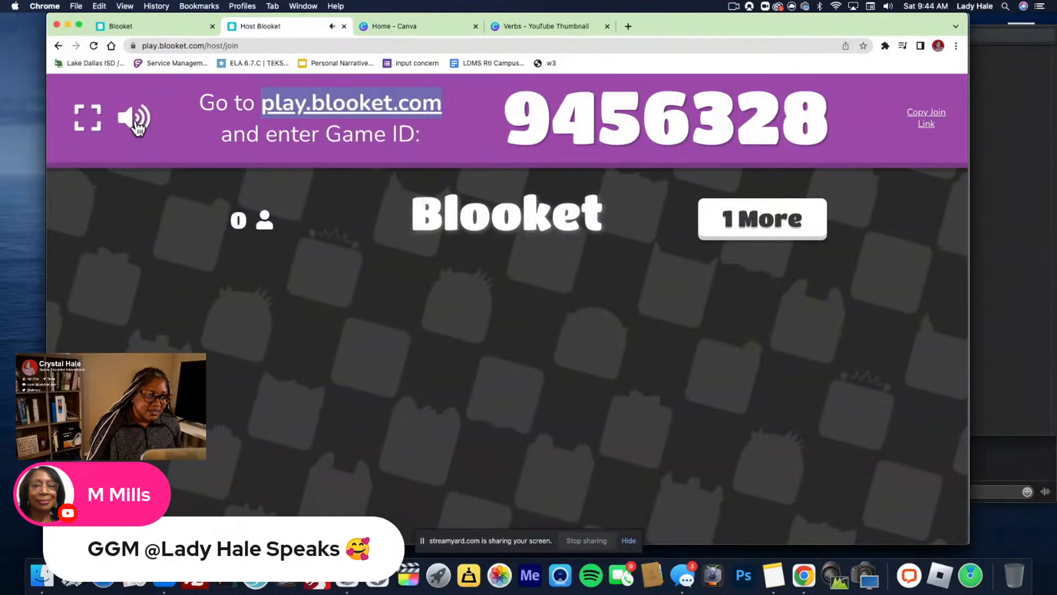
{"action": "left_click", "coordinate": [138, 125]}
{"action": "right_click", "coordinate": [373, 100]}
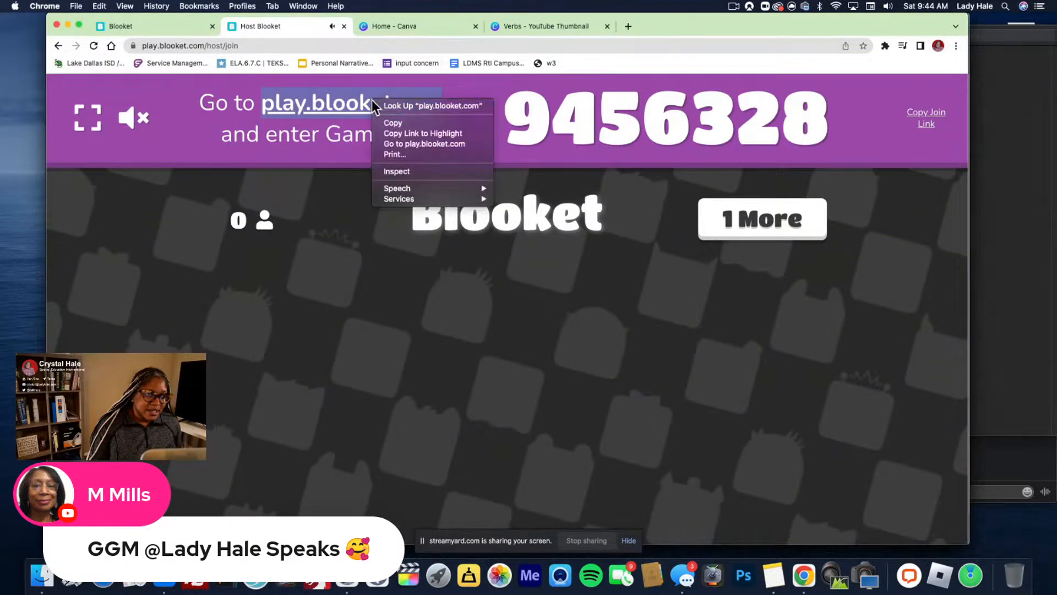
{"action": "left_click", "coordinate": [401, 123]}
Switch to StreamYard and post the copied address play.blooket.com as a comment to all destinations
{"action": "left_click", "coordinate": [177, 27]}
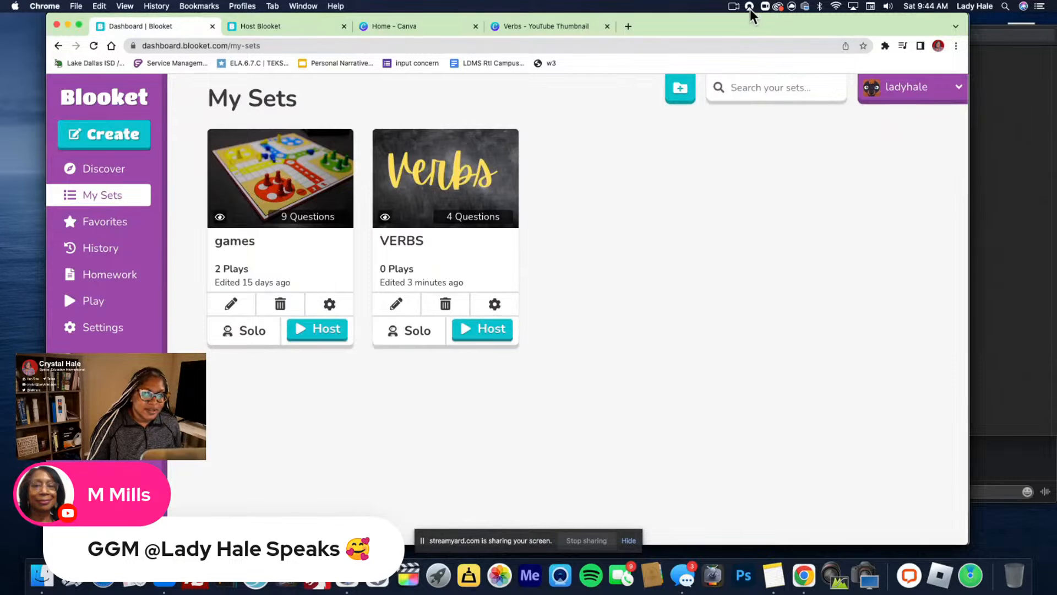
{"action": "left_click_drag", "start_coordinate": [751, 22], "coordinate": [762, 173]}
{"action": "left_click", "coordinate": [559, 45]}
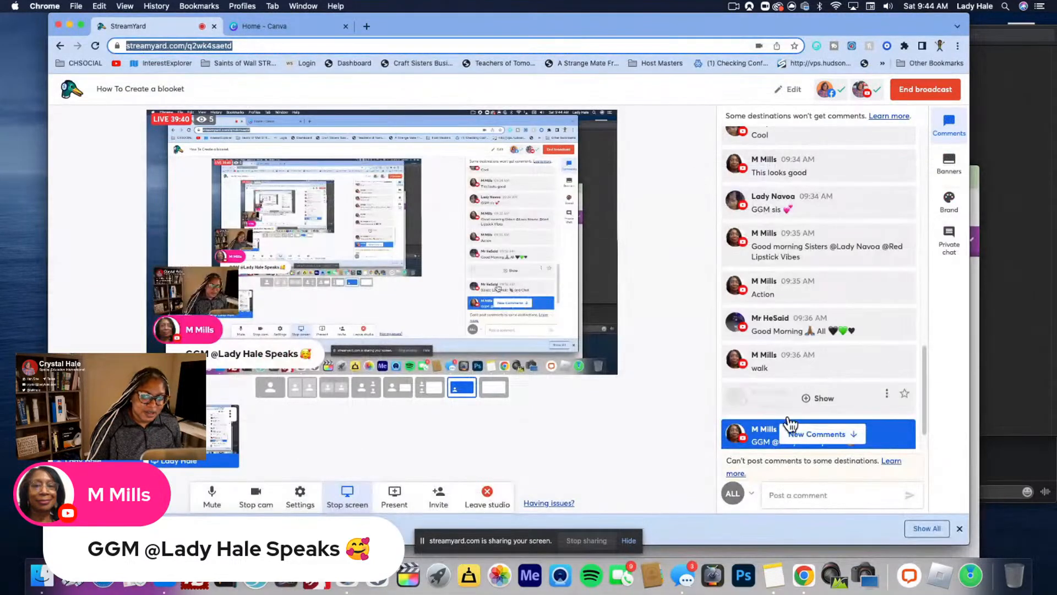
{"action": "left_click", "coordinate": [841, 435]}
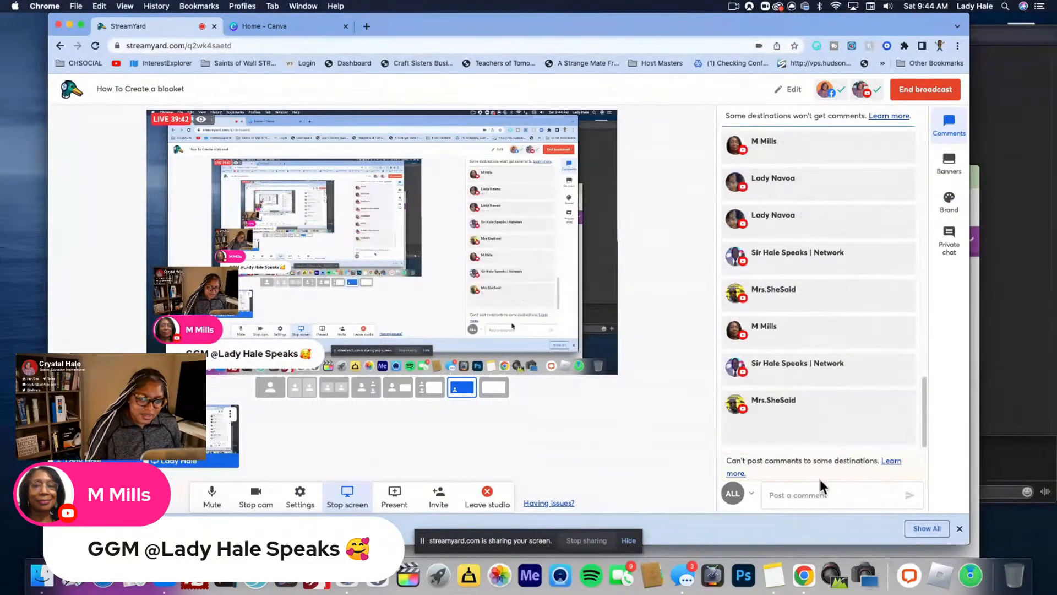
{"action": "left_click", "coordinate": [807, 494]}
{"action": "right_click", "coordinate": [809, 494]}
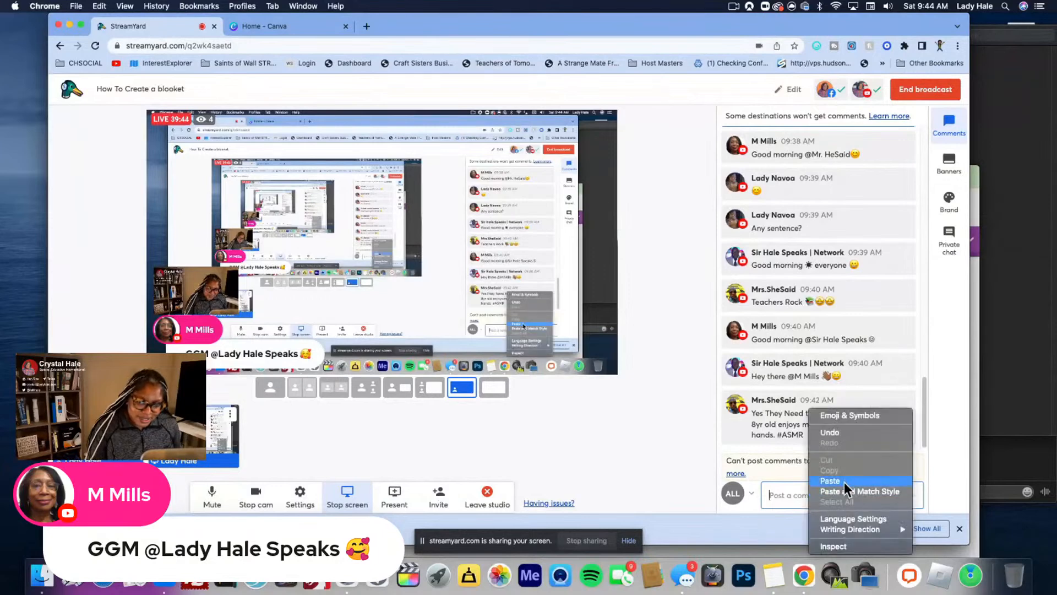
{"action": "left_click", "coordinate": [844, 481]}
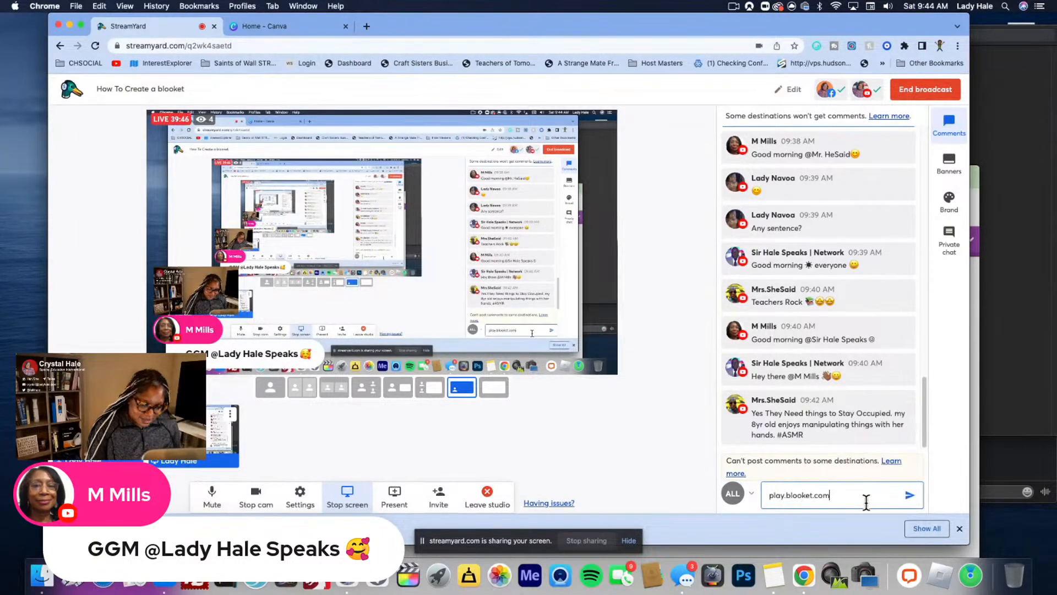
{"action": "left_click", "coordinate": [909, 498]}
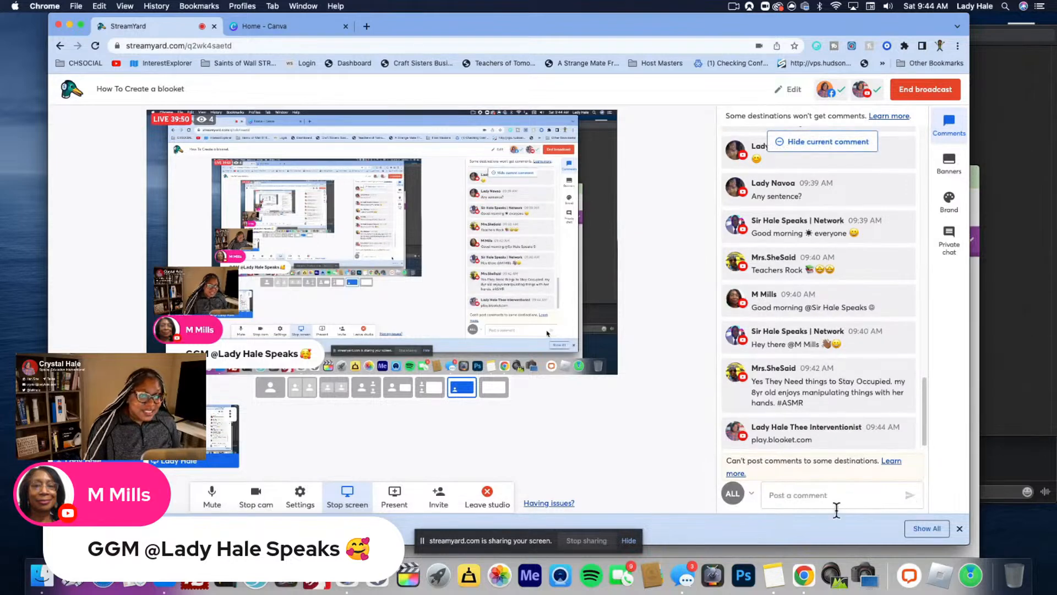
Dismiss the removed-audio tip, set the broadcast to the solo layout and add the host's camera back to the stream
{"action": "left_click", "coordinate": [122, 438]}
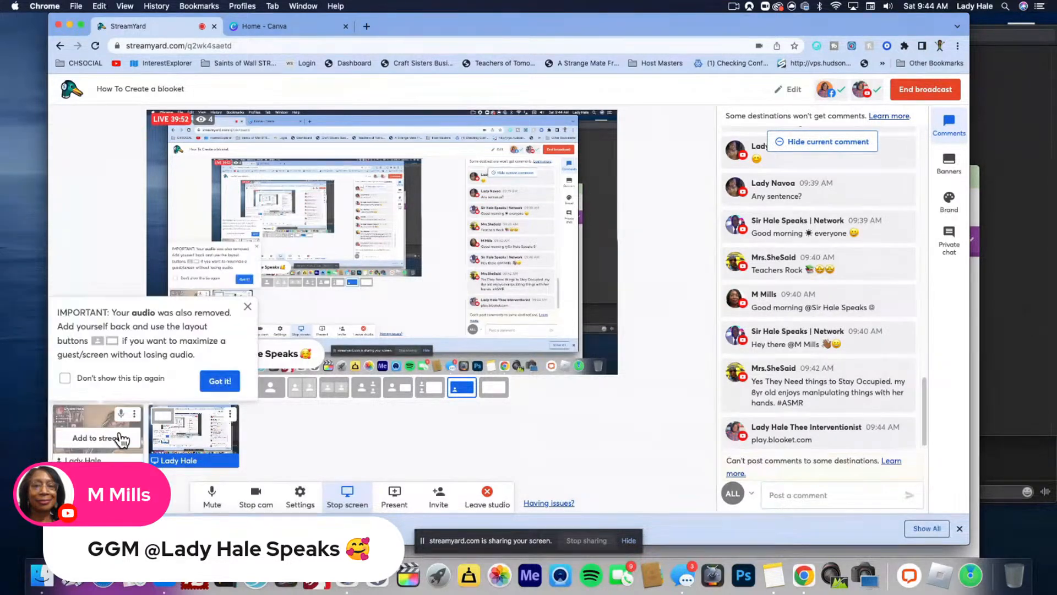
{"action": "left_click", "coordinate": [220, 380]}
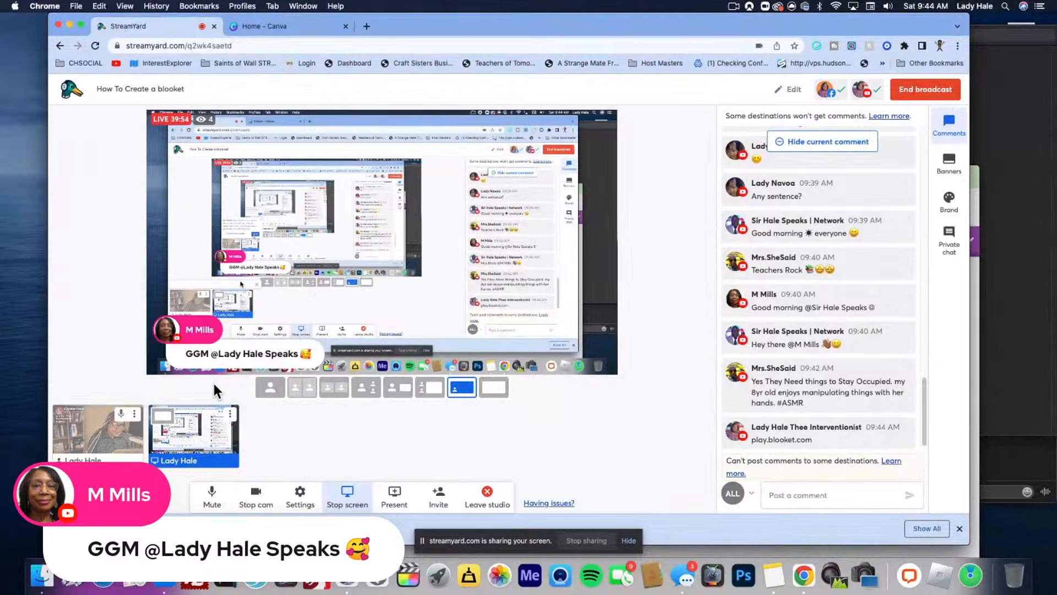
{"action": "left_click", "coordinate": [268, 387]}
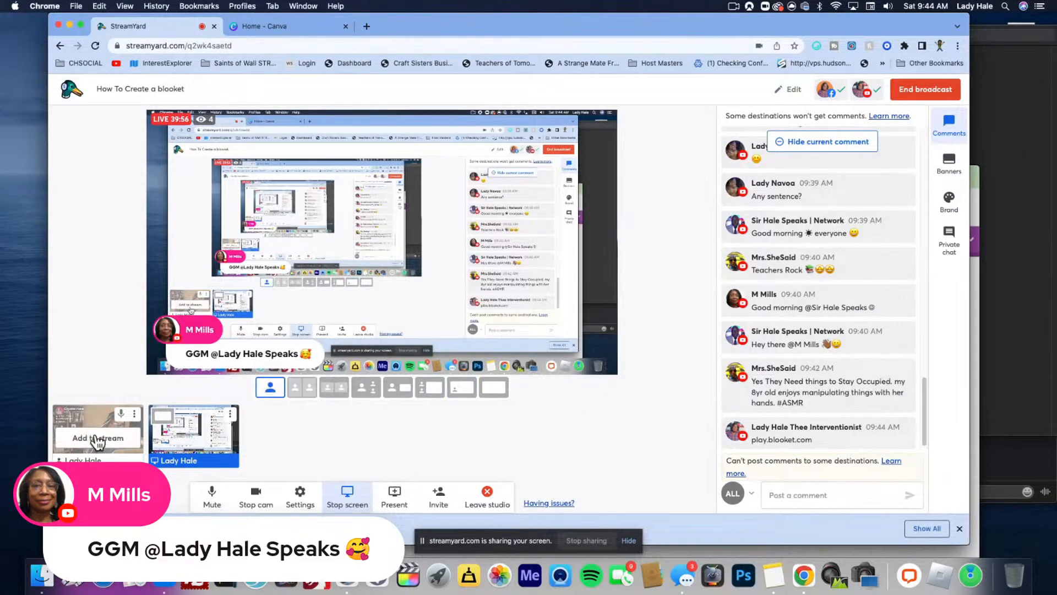
{"action": "left_click", "coordinate": [84, 422]}
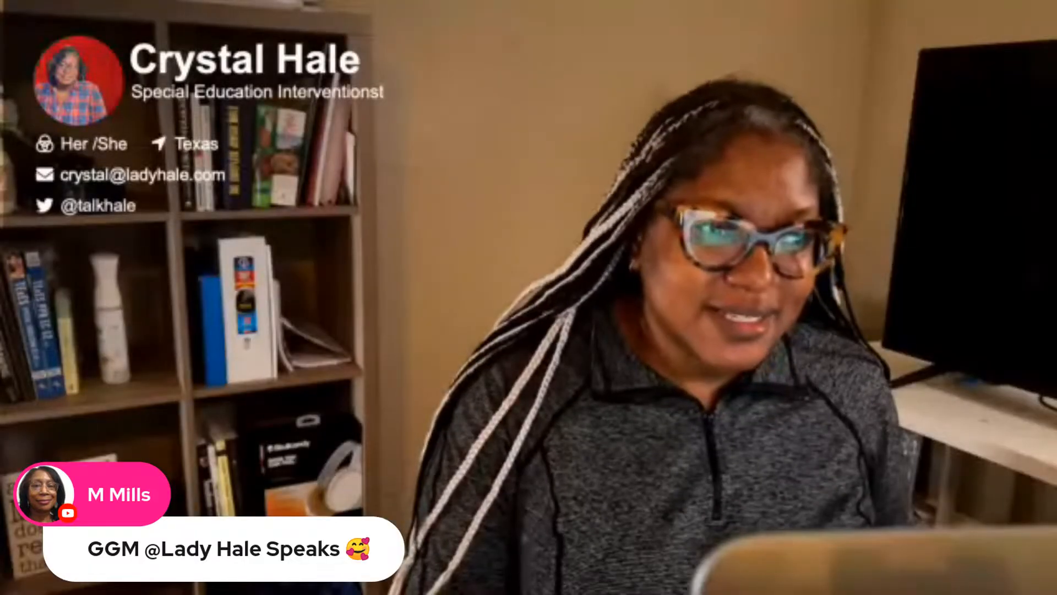